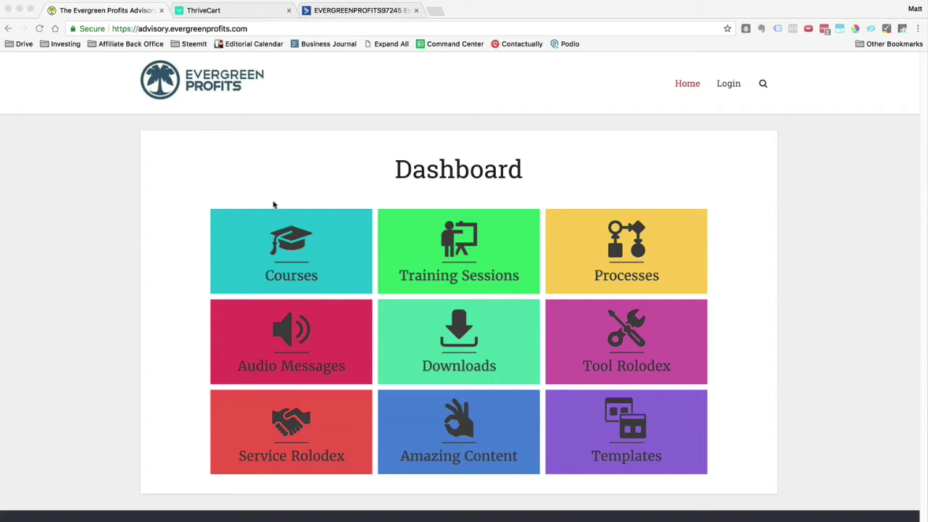
Load the membership portal's /wp-admin page in the browser
click(303, 174)
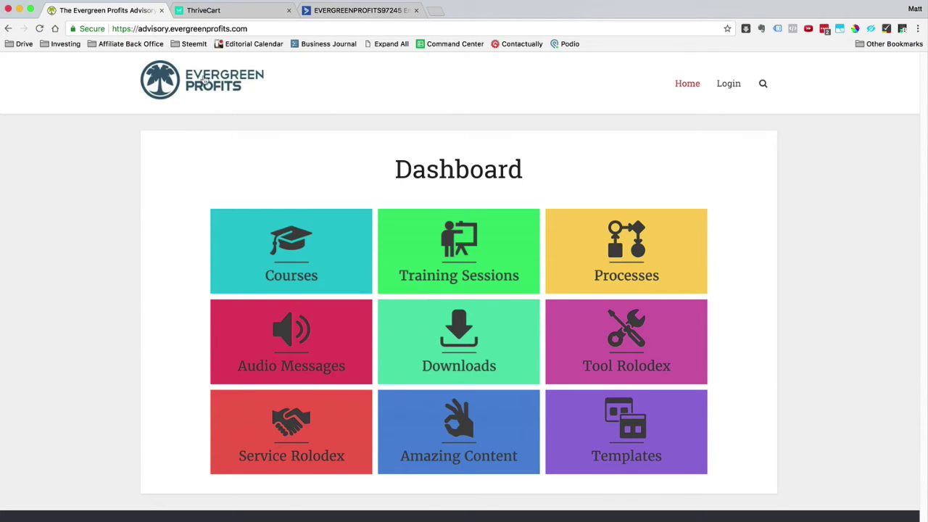
click(279, 28)
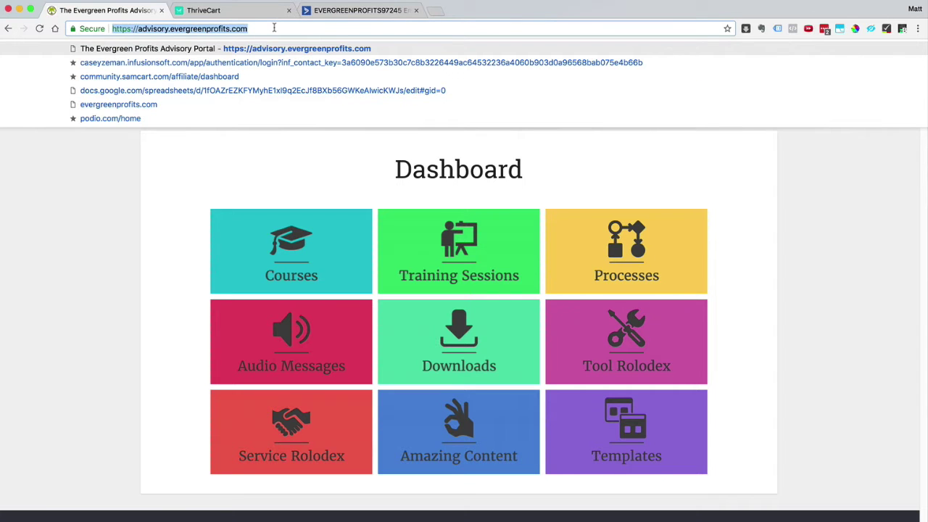
key(Right)
text(/wp-admin)
key(Return)
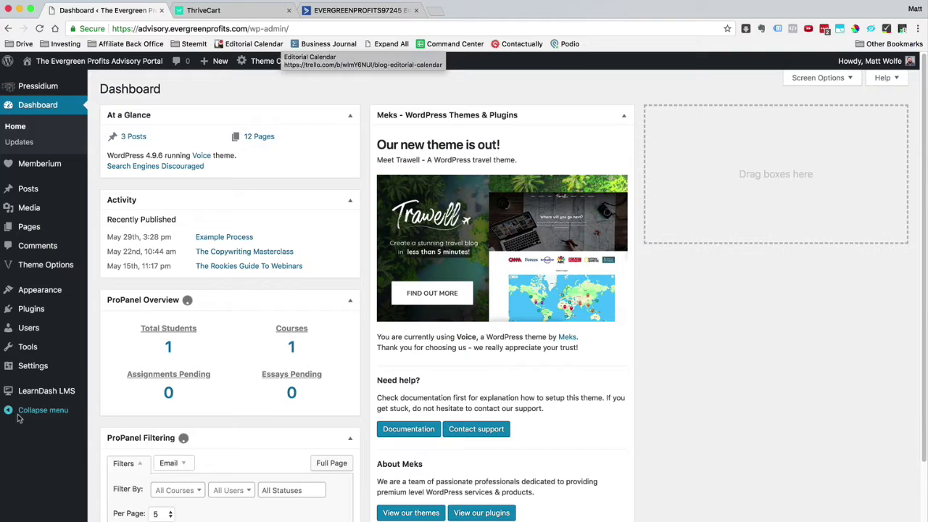
Preview the LearnDash LMS and Memberium submenus in the WordPress Dashboard sidebar
mouse_move(47, 398)
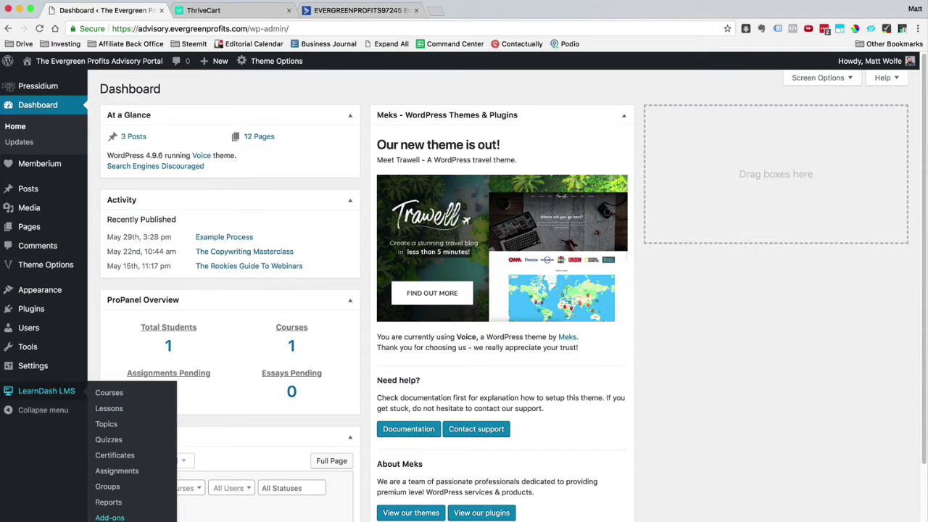
mouse_move(53, 165)
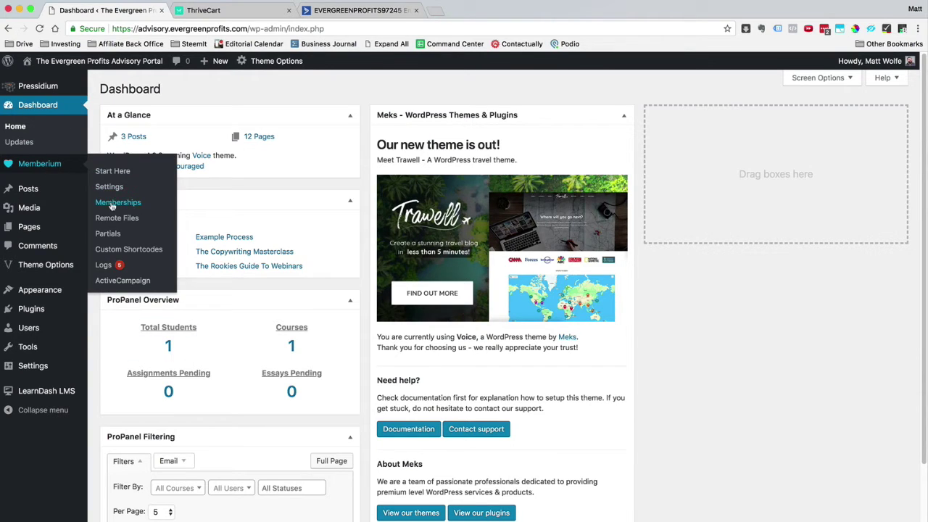
Open Memberium's membership levels, select the Platinum tag name, and switch to ActiveCampaign's tags
click(113, 203)
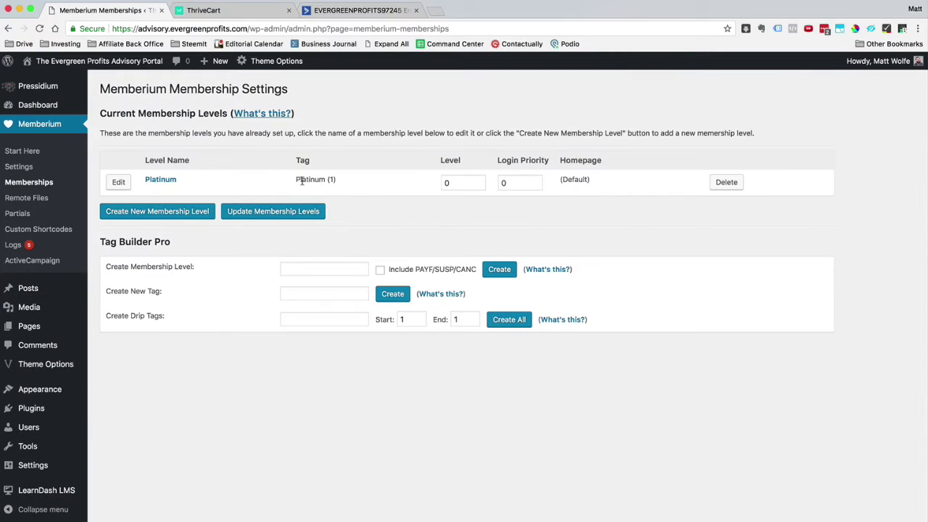
mouse_move(296, 180)
mouse_down()
mouse_move(324, 181)
mouse_move(310, 181)
mouse_up()
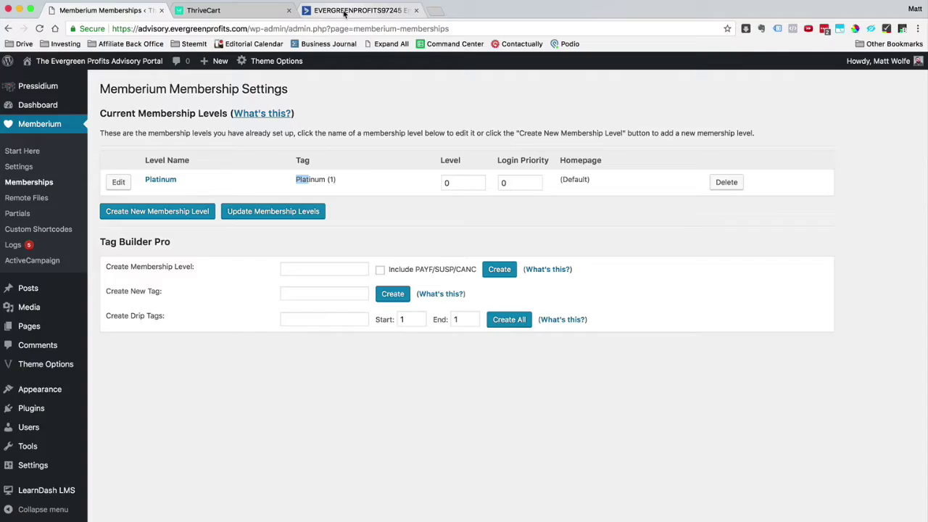
click(313, 13)
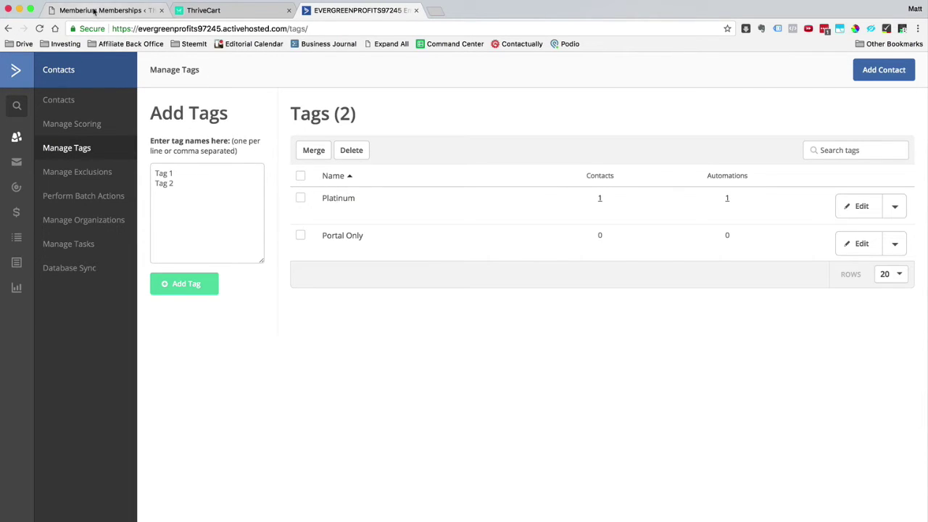
Compare Memberium's Platinum level tag with ActiveCampaign's Platinum tag to confirm they match
click(109, 11)
click(357, 9)
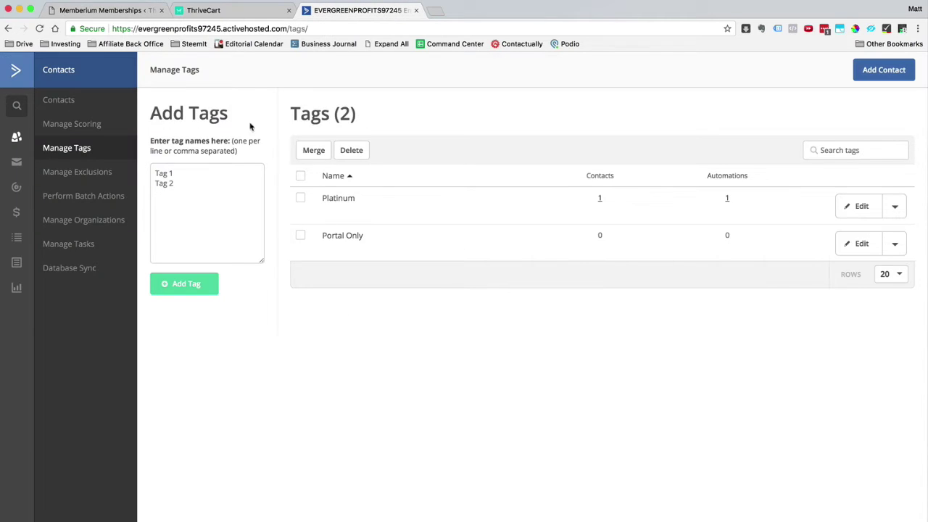
click(45, 10)
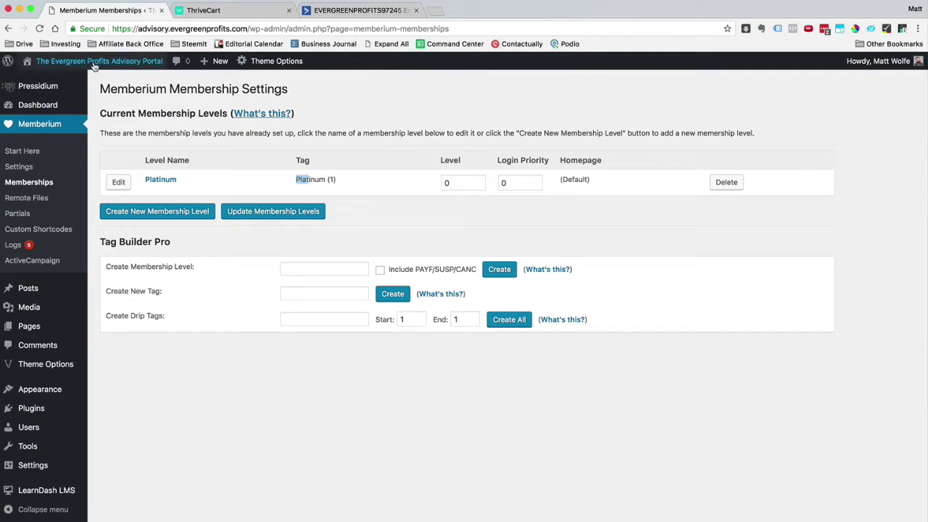
click(312, 181)
double_click(312, 181)
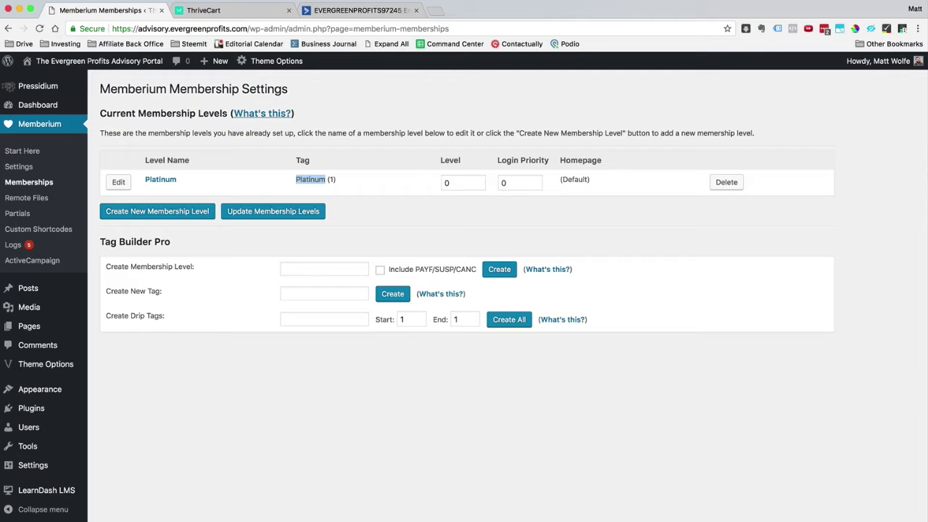
click(357, 10)
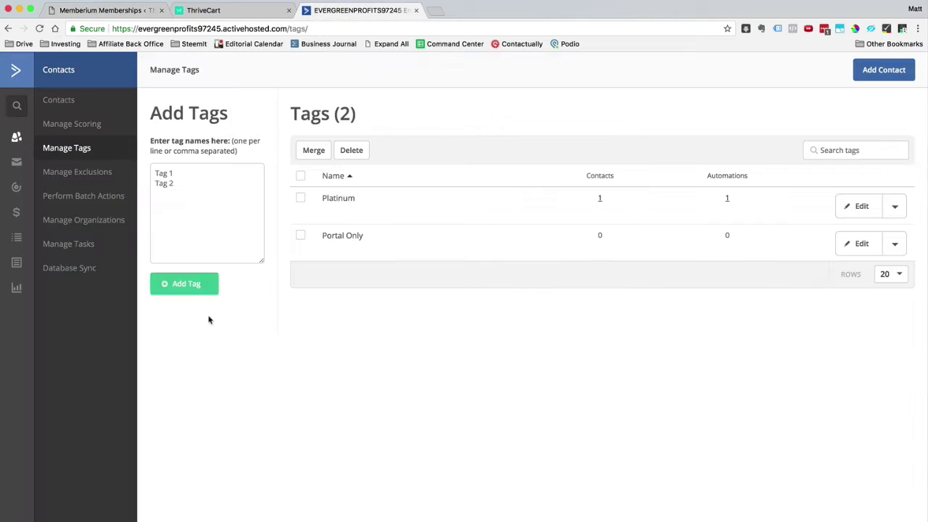
double_click(336, 198)
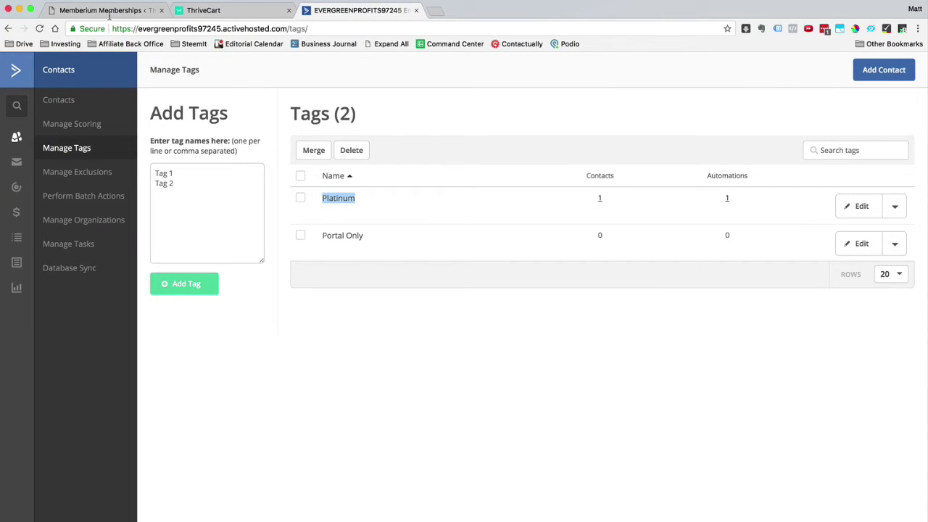
click(108, 12)
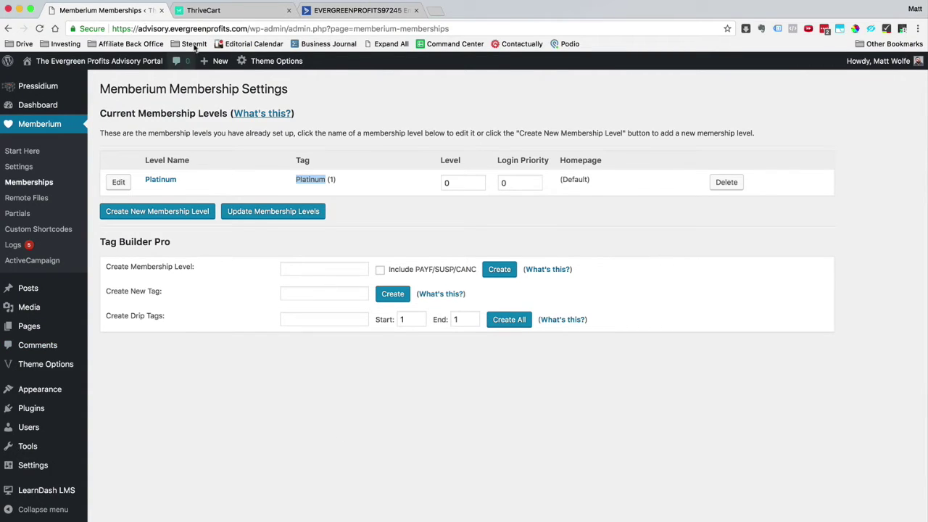
Sign in to ThriveCart and create a product named and labelled 'The Evergreen Profits Advisory'
click(225, 10)
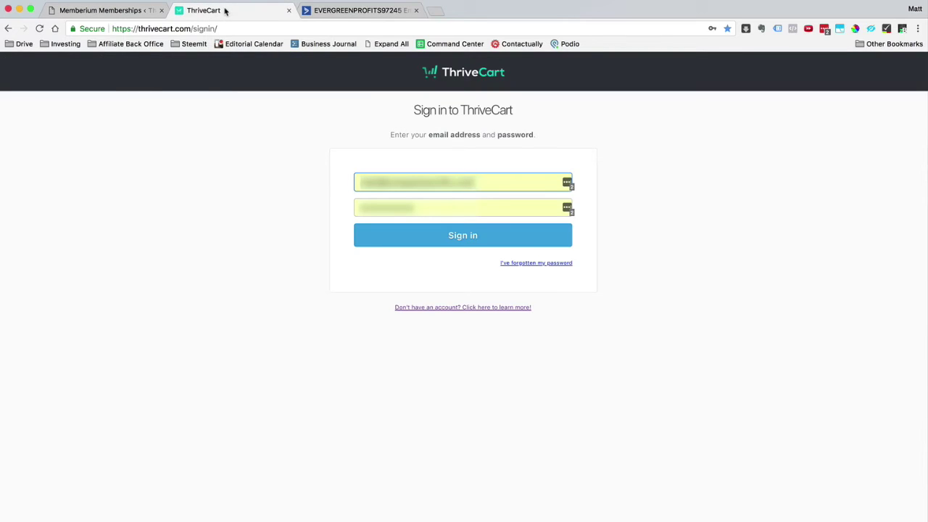
click(406, 242)
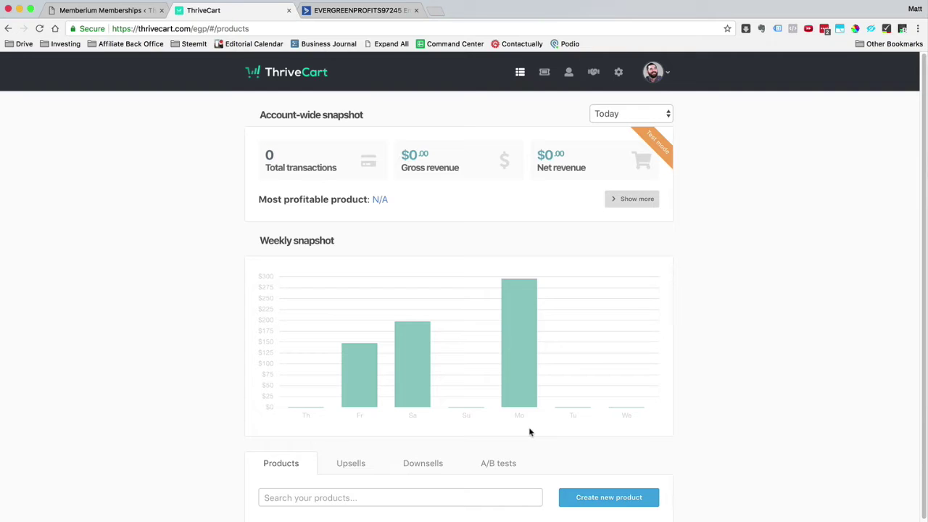
click(609, 497)
triple_click(408, 209)
text(My Amazing Product)
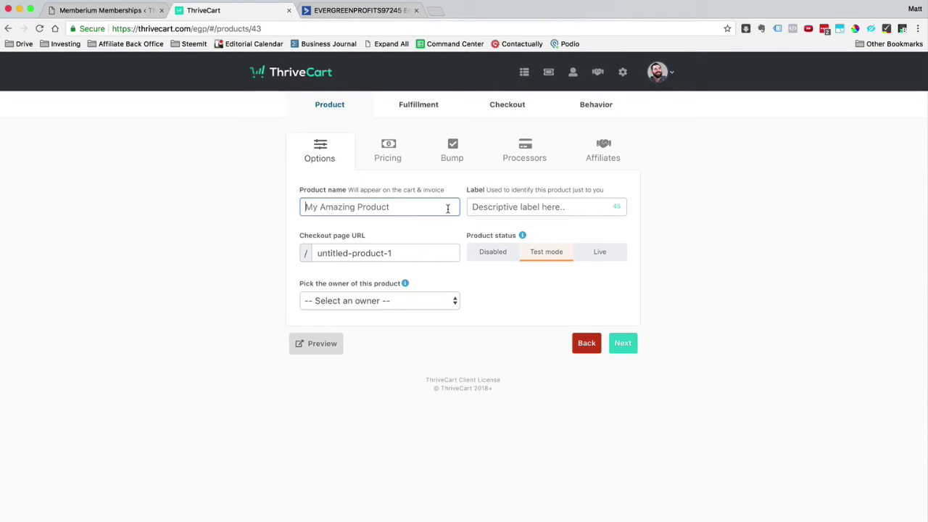
text(The Evergreen Profits Ad)
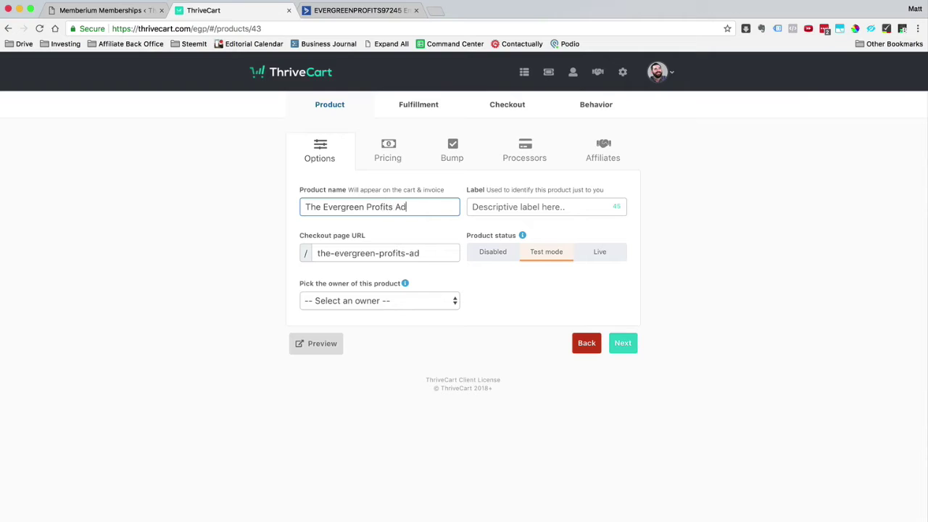
text(visot)
drag(305, 208, 435, 208)
key(super+c)
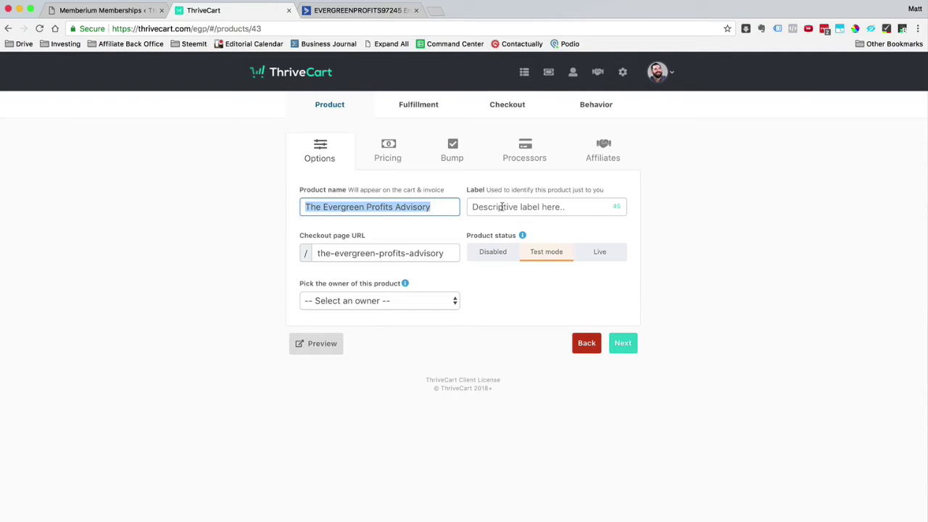
click(502, 207)
key(super+v)
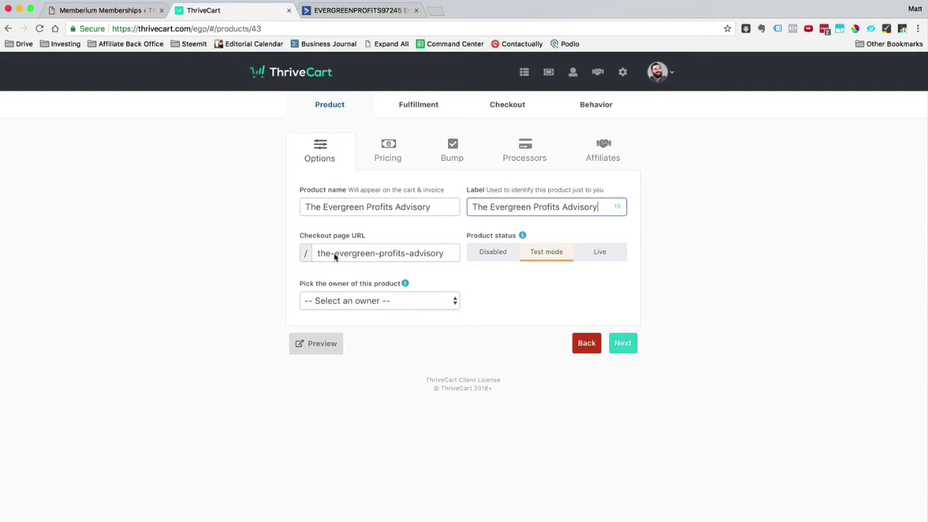
Trim the checkout slug to evergreen-profits-advisory, set status Live, and assign the account holder as owner
click(335, 257)
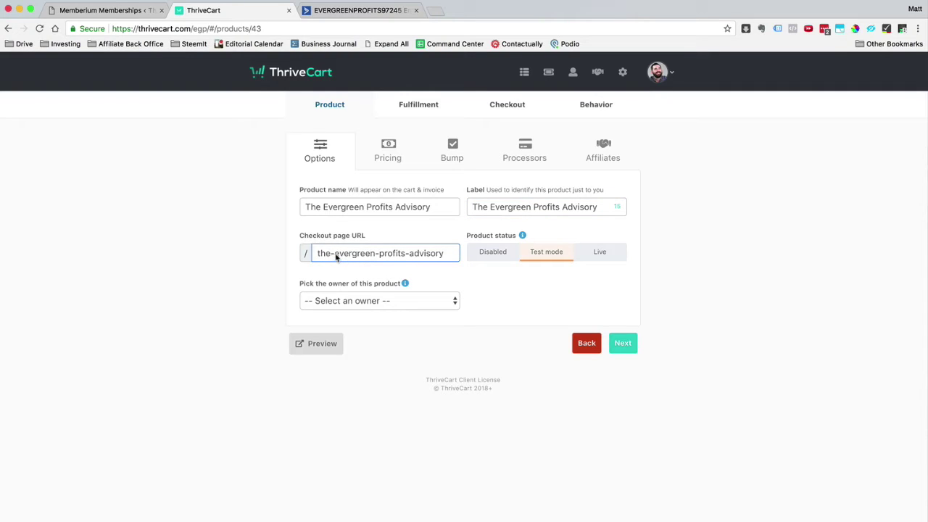
drag(335, 257, 317, 254)
key(BackSpace)
click(479, 296)
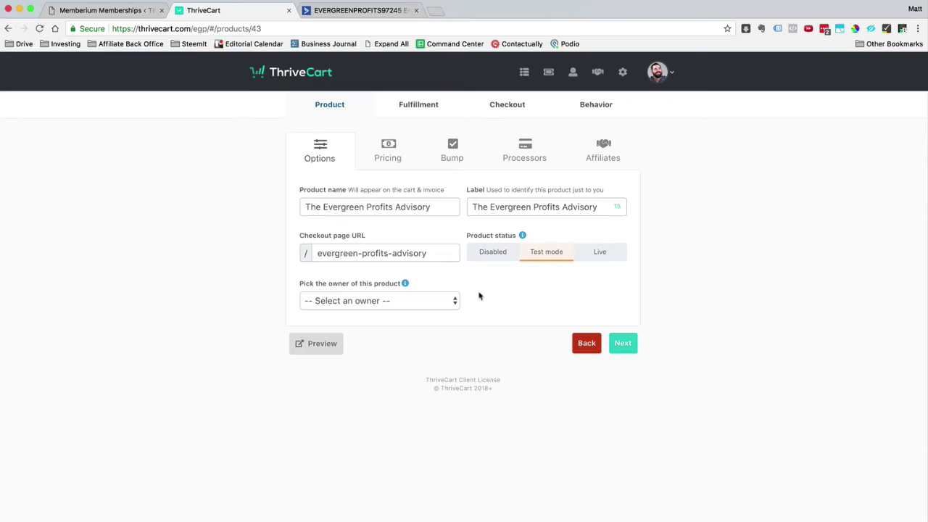
click(604, 255)
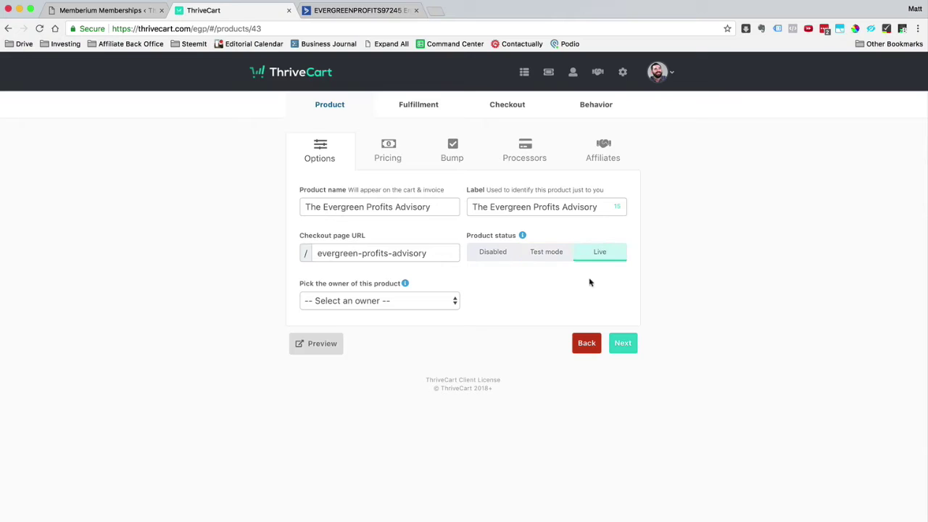
click(432, 304)
click(433, 324)
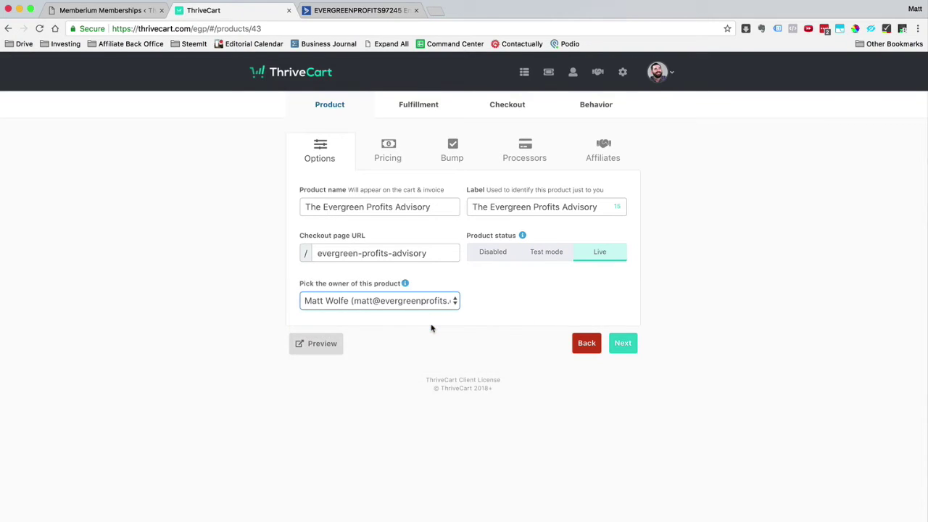
click(622, 345)
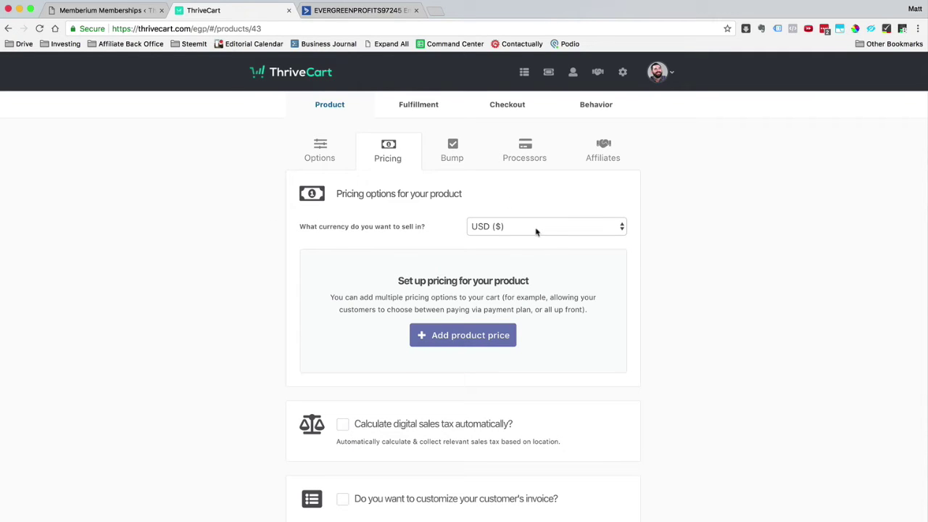
Add a $5000 one-time fee price in USD, limited to one purchase at a time
click(433, 335)
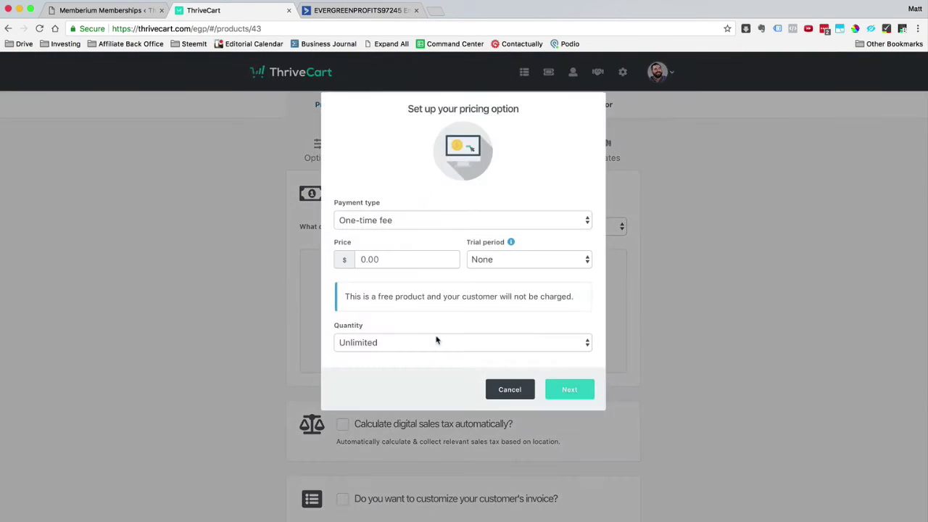
click(388, 223)
click(388, 221)
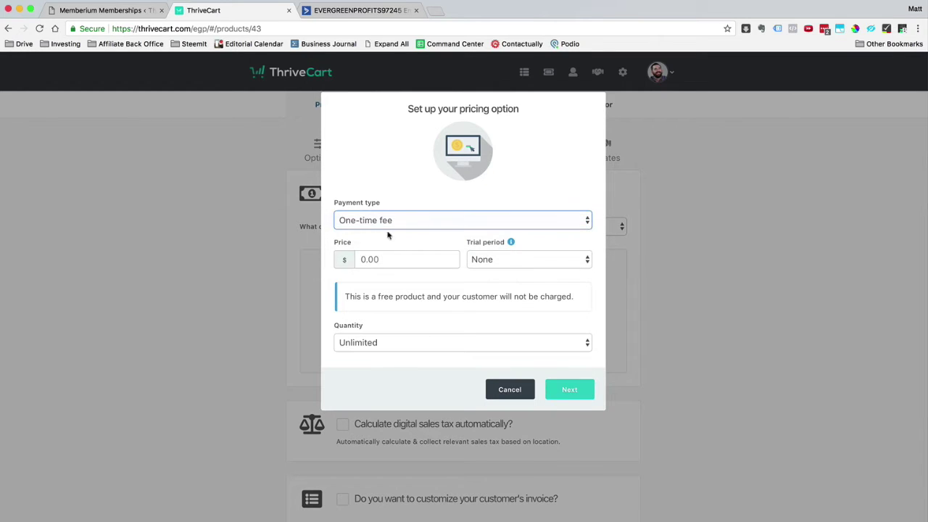
click(385, 258)
text(5000)
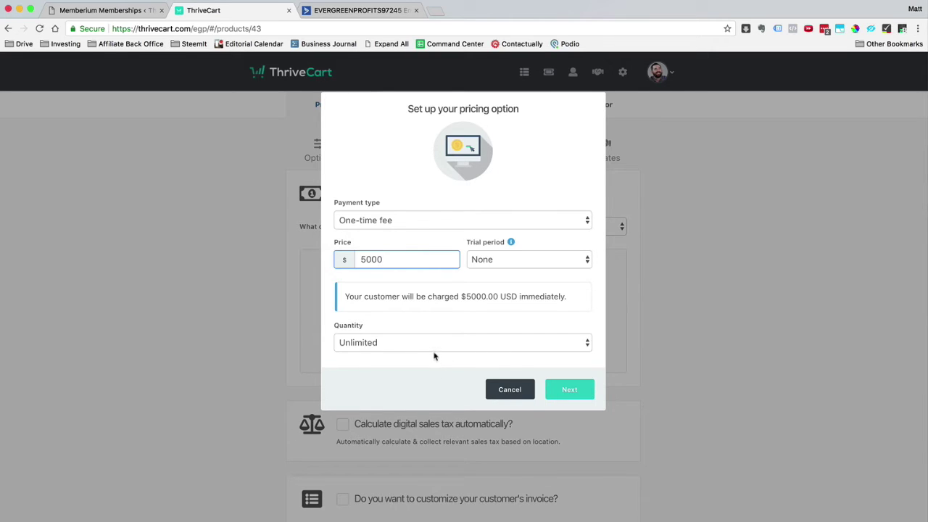
click(574, 390)
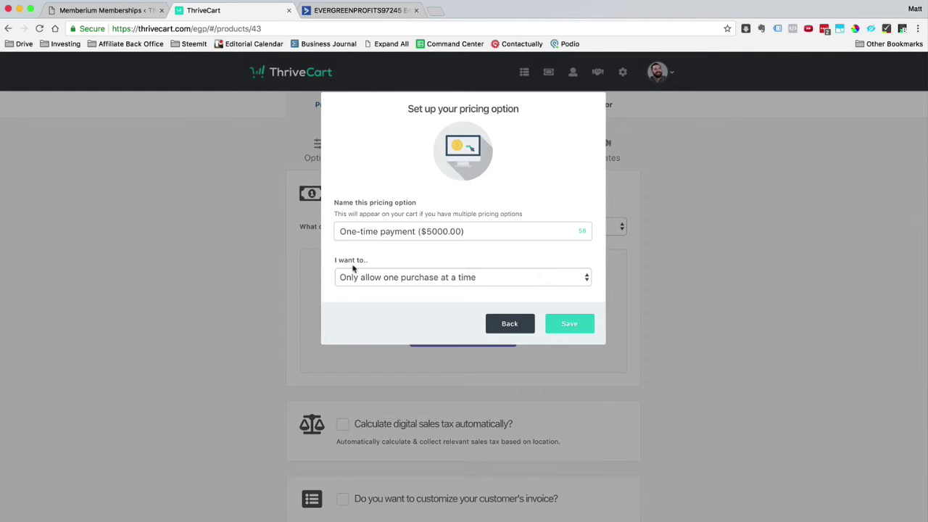
click(355, 276)
click(435, 271)
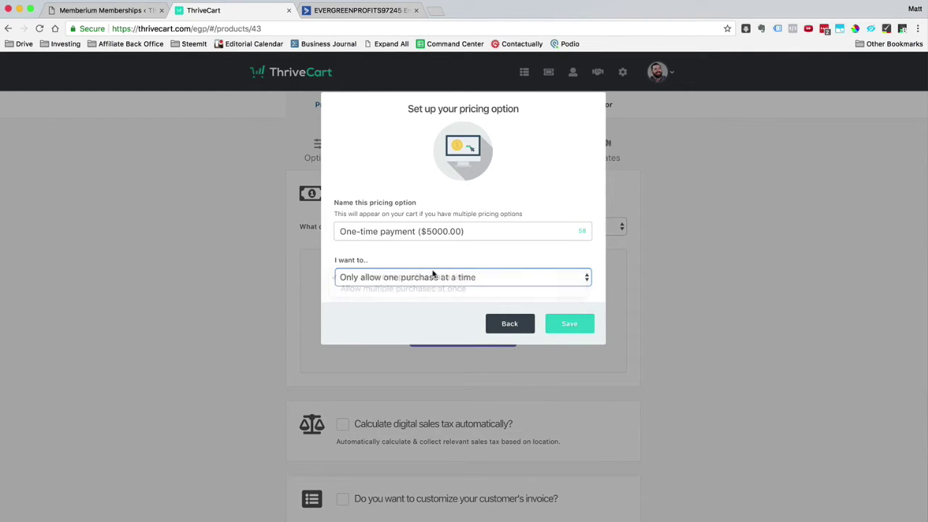
click(561, 327)
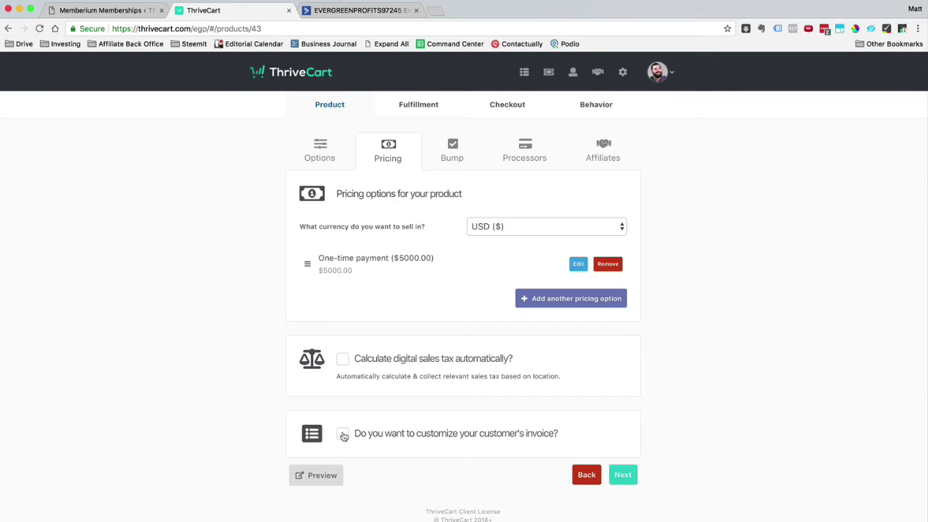
Leave invoice customisation turned off and continue past pricing
click(399, 436)
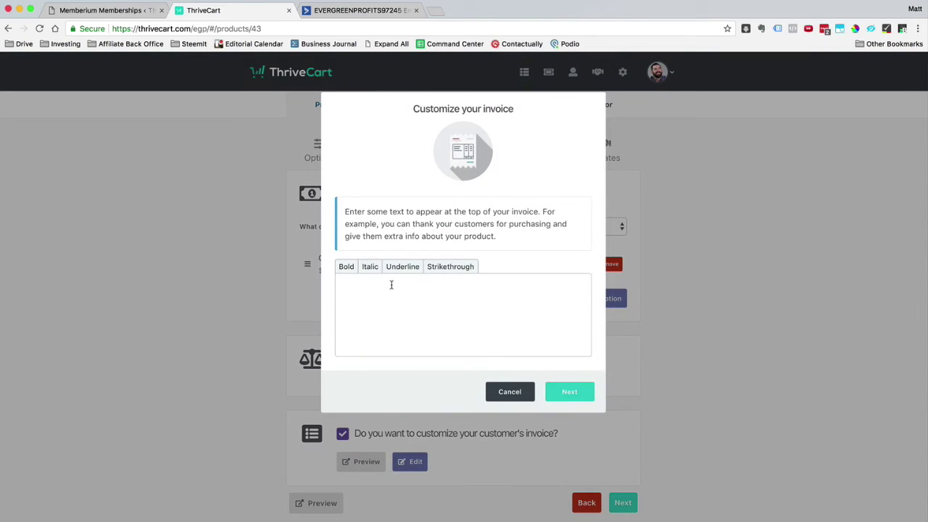
click(525, 394)
click(394, 436)
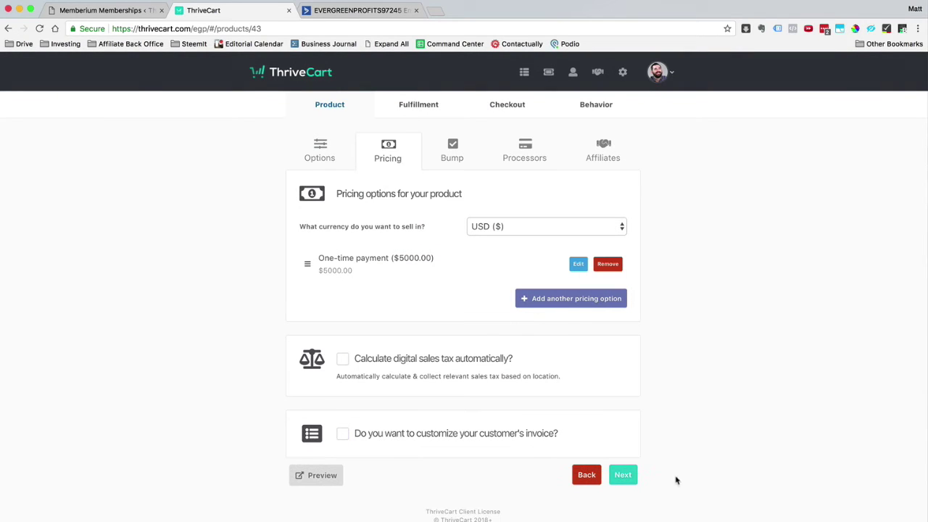
click(628, 477)
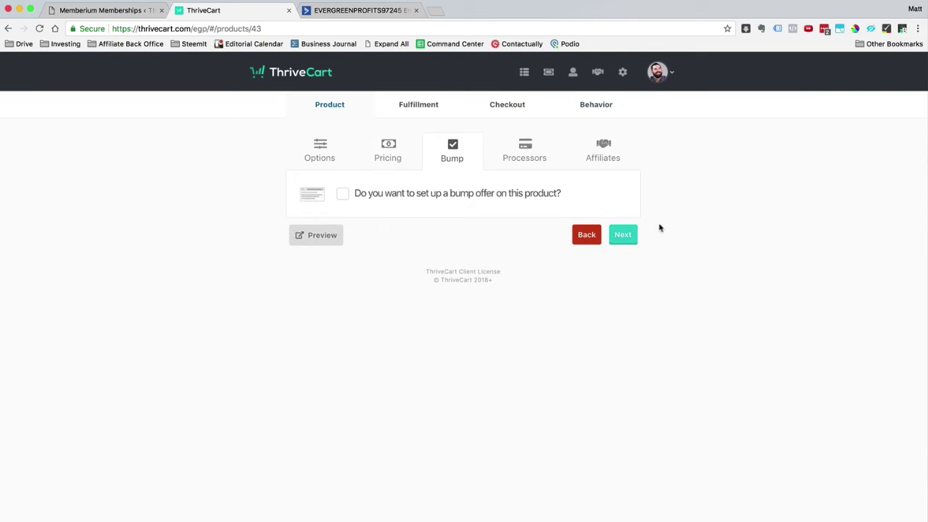
Enable PayPal as the product's payment processor and skip affiliates
click(626, 238)
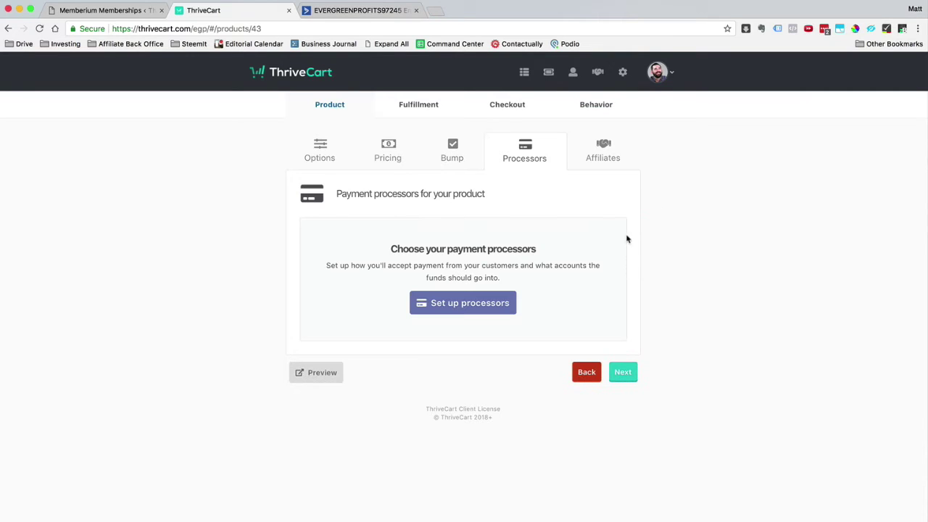
click(454, 305)
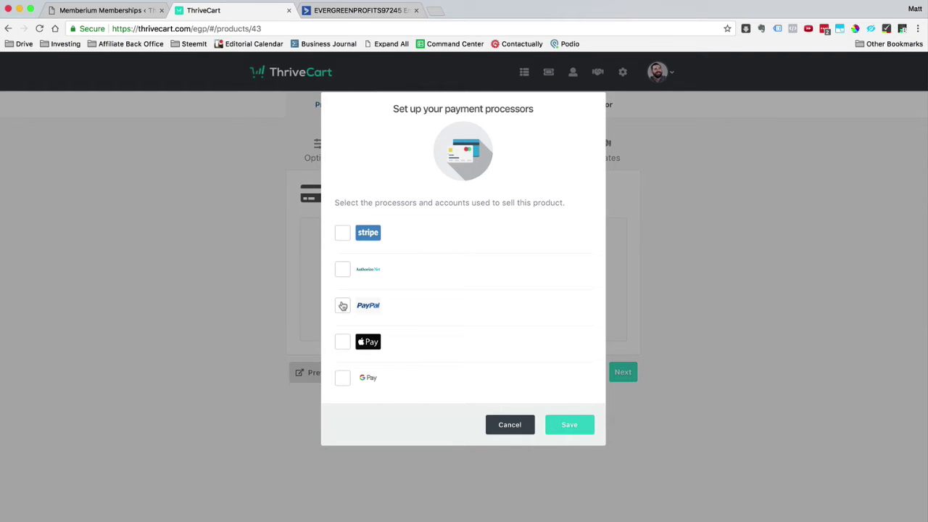
click(343, 306)
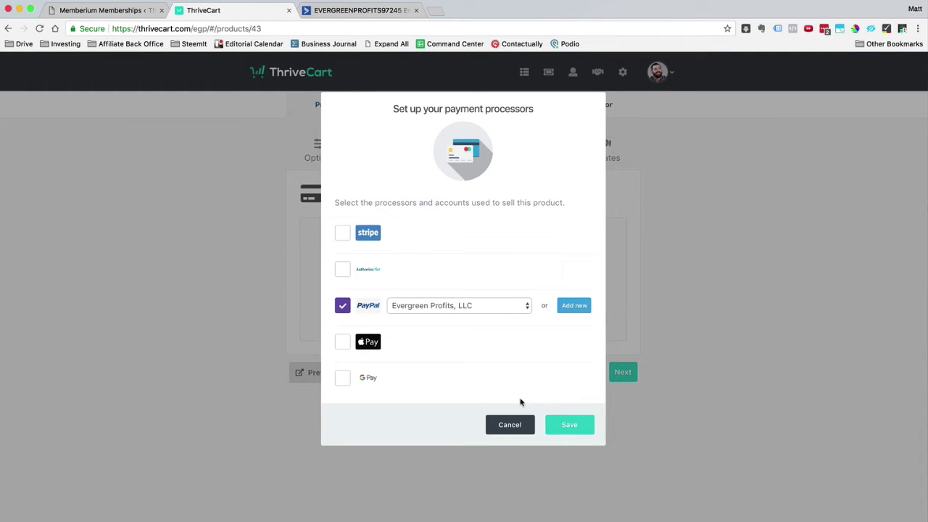
click(569, 427)
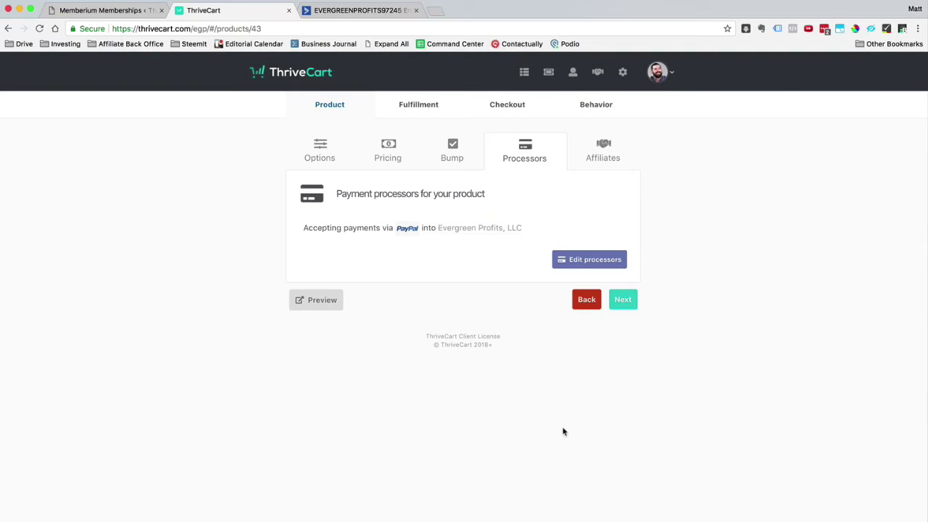
click(630, 305)
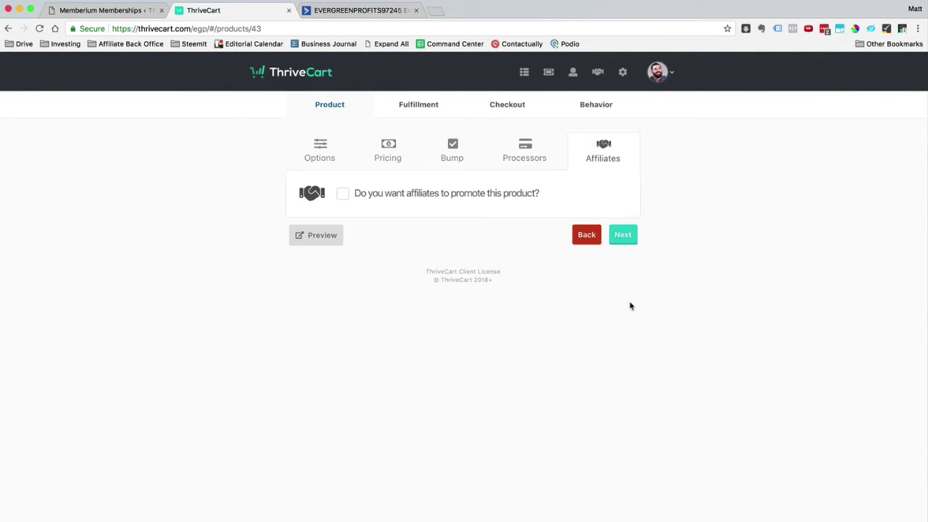
click(623, 234)
click(462, 206)
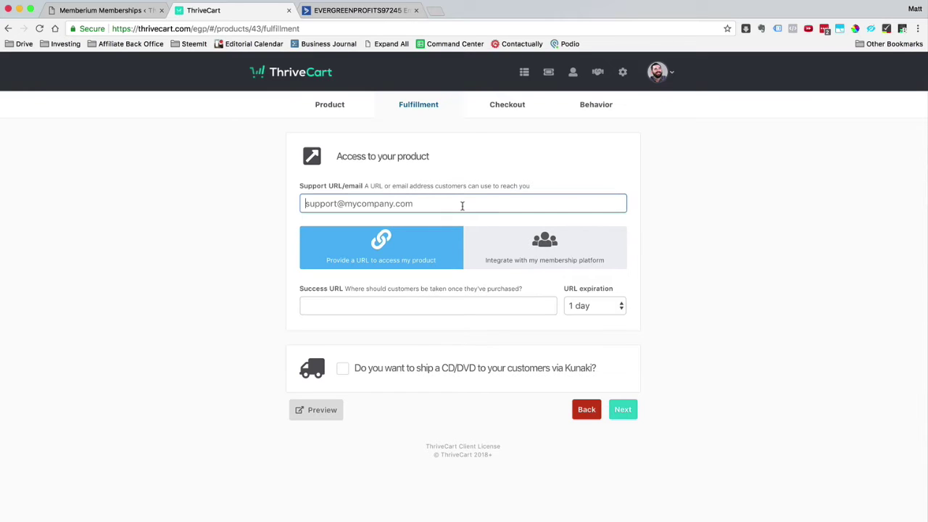
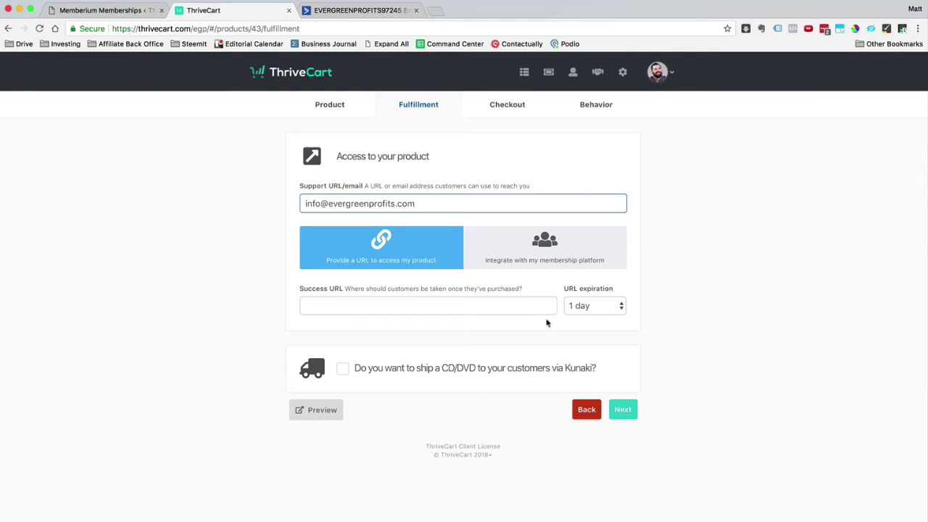
click(519, 303)
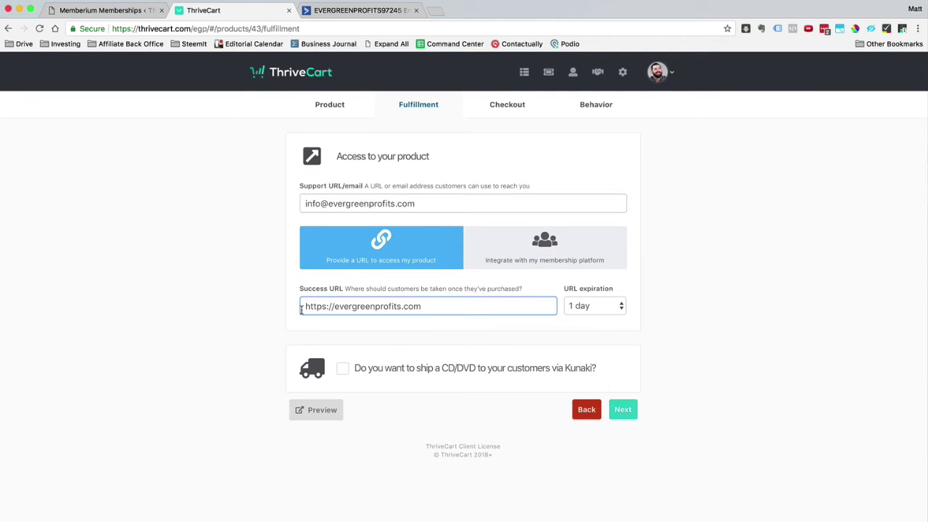
click(590, 307)
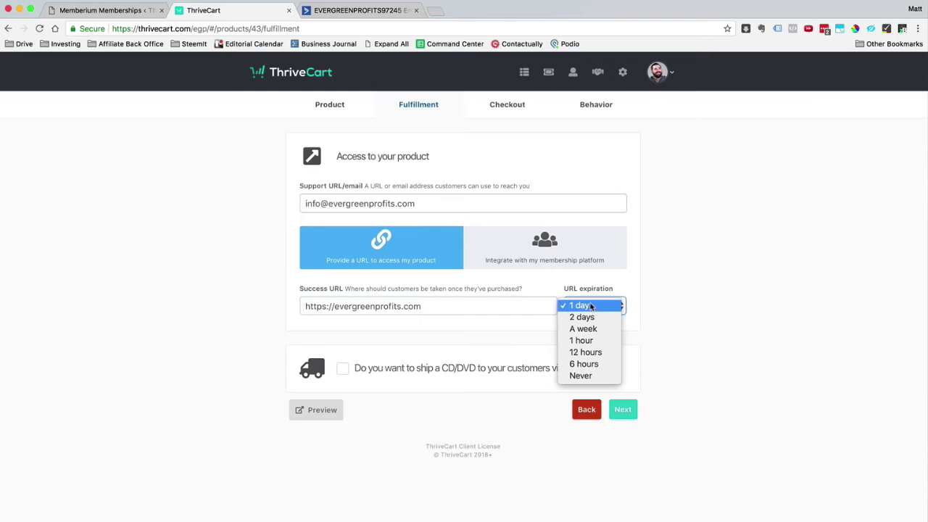
click(604, 378)
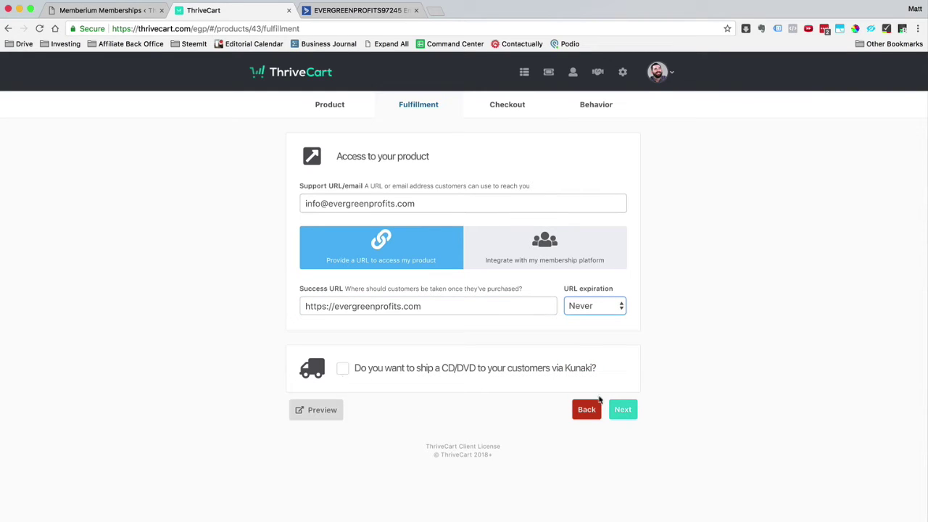
click(623, 410)
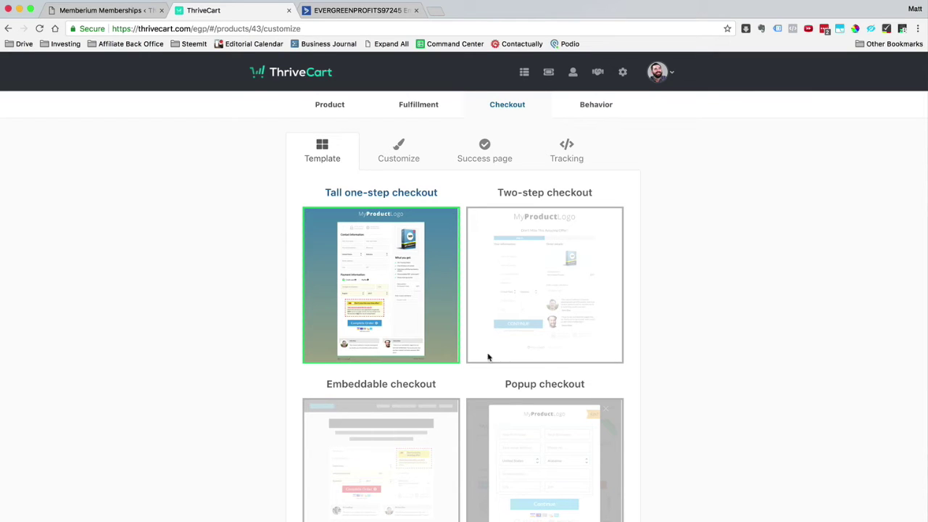
Add the egplogo-black.png logo to the checkout cart header
click(398, 151)
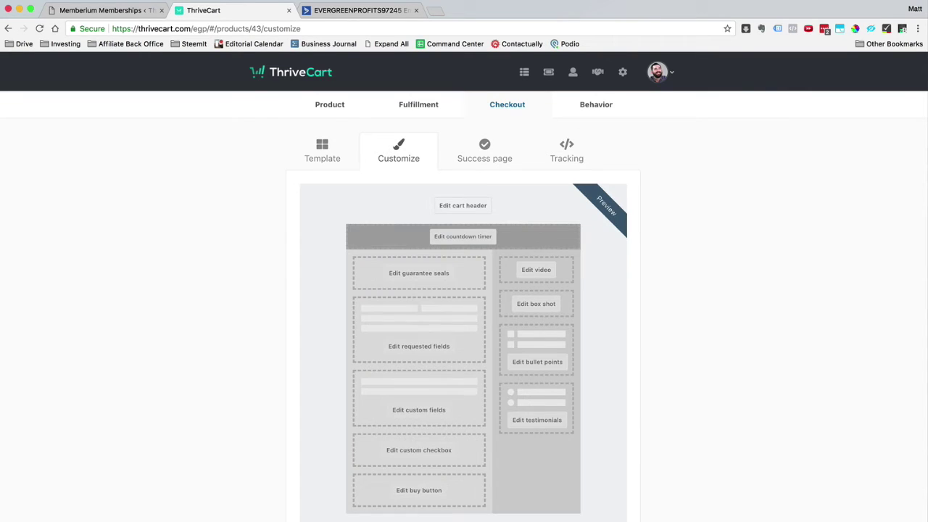
click(467, 208)
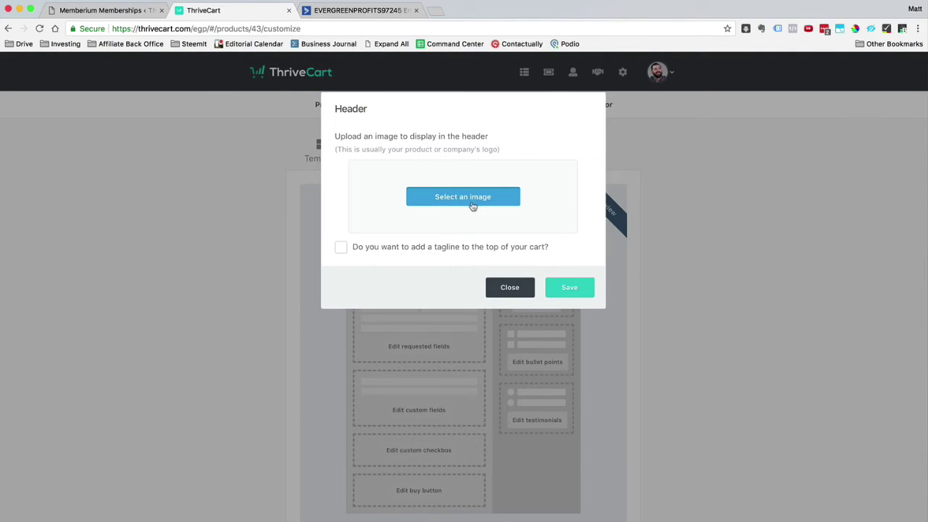
click(471, 203)
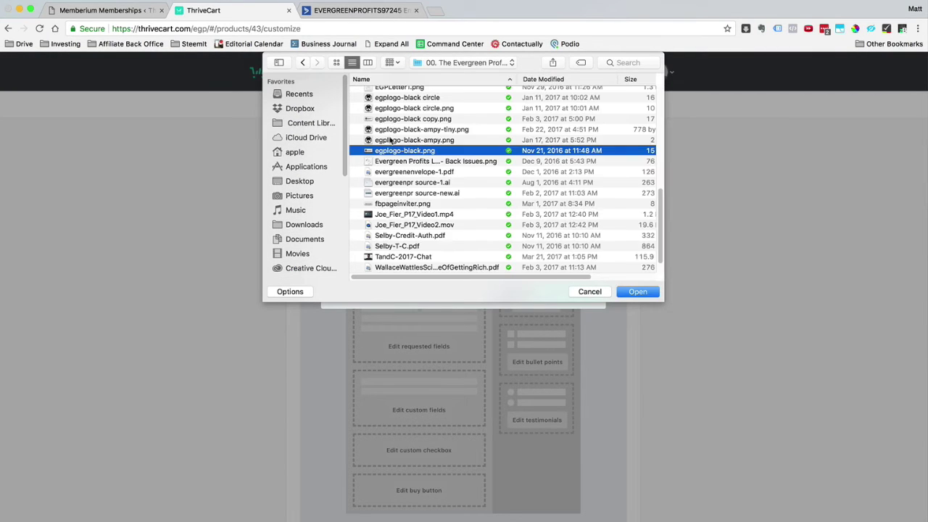
click(636, 290)
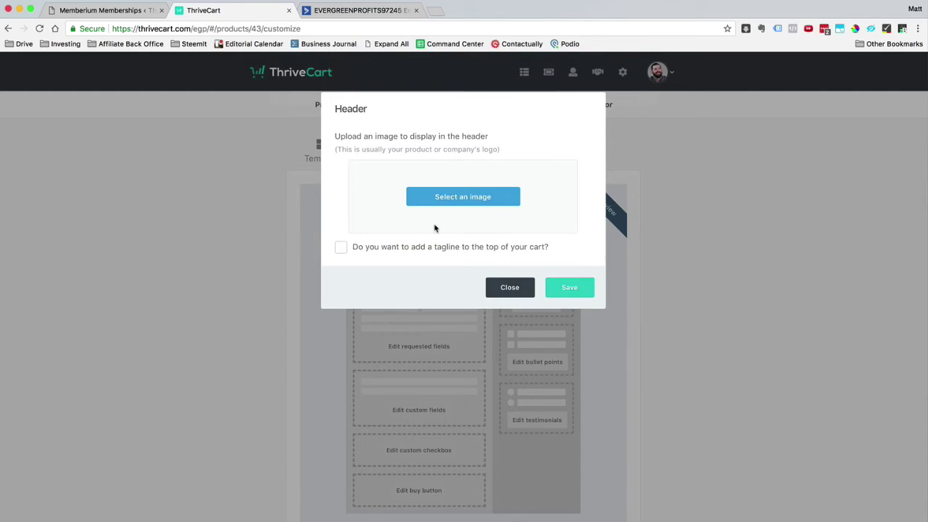
click(558, 310)
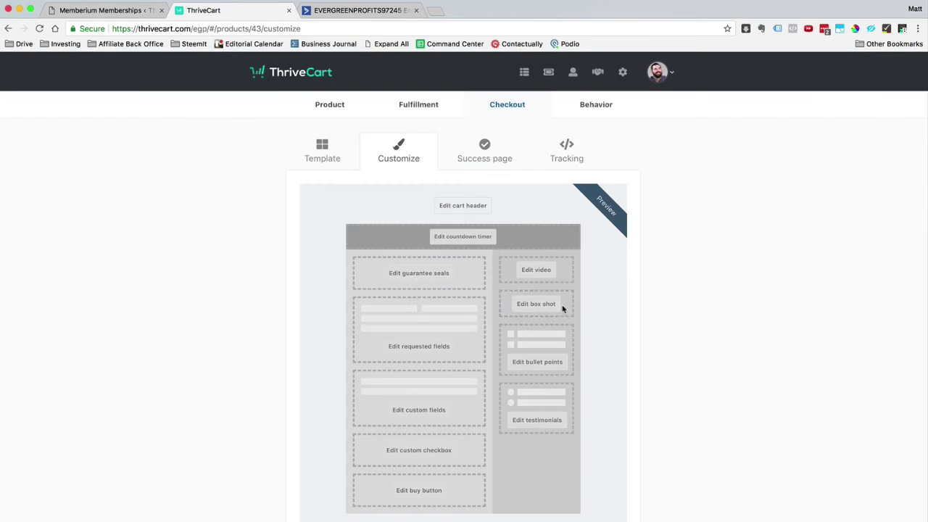
Choose the Encrypted checkout seal as the guarantee seal
click(442, 273)
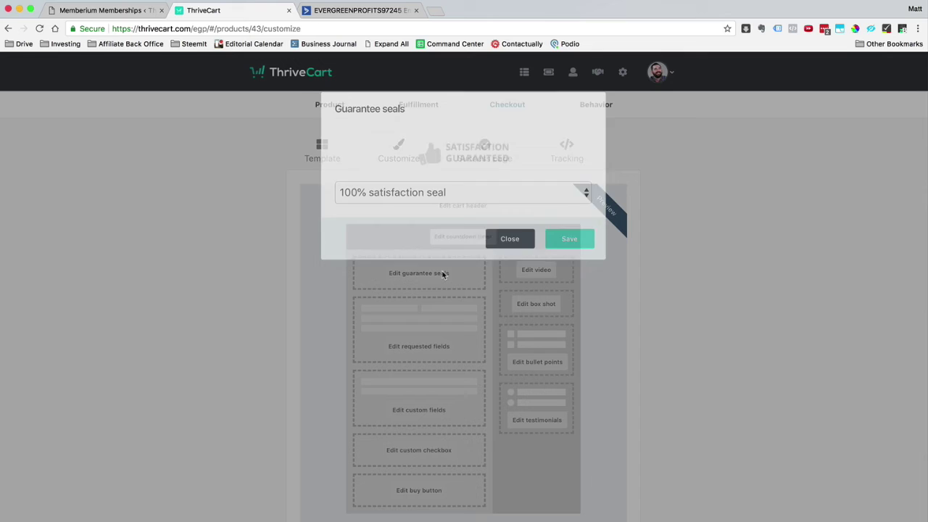
click(468, 196)
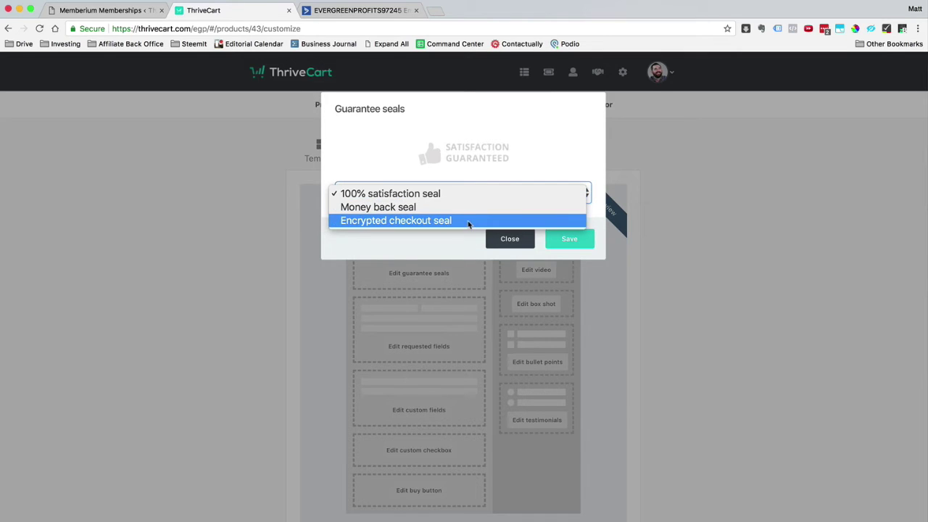
click(471, 221)
Save the seal and have checkout collect only first & last name, without business name, address, phone or terms
click(579, 244)
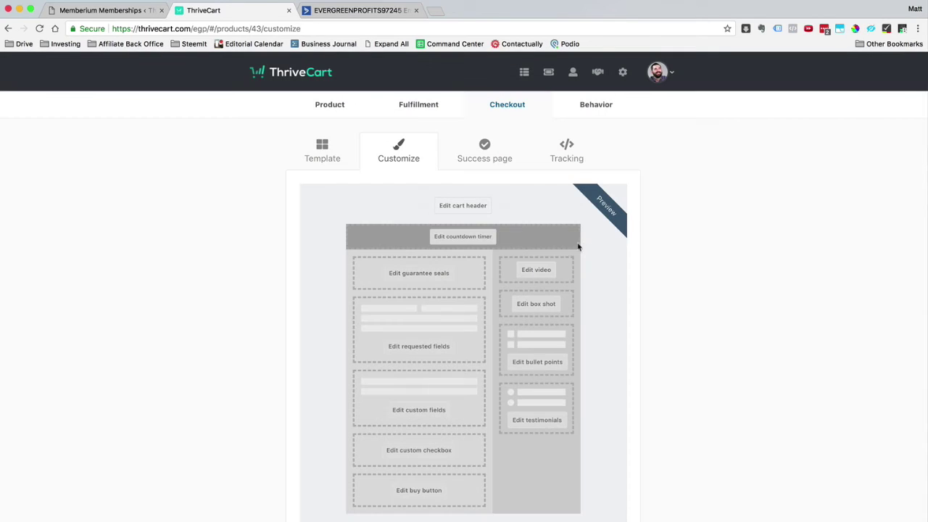
click(437, 347)
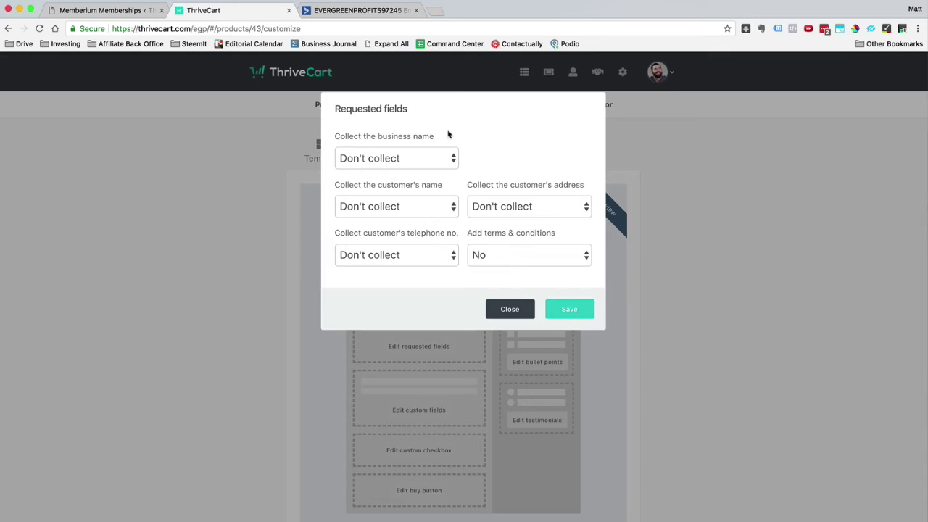
click(435, 158)
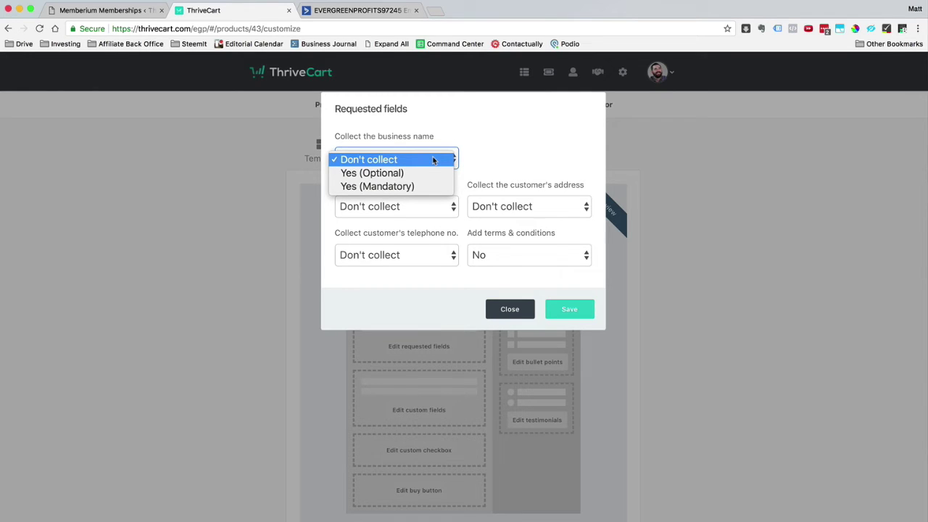
click(492, 139)
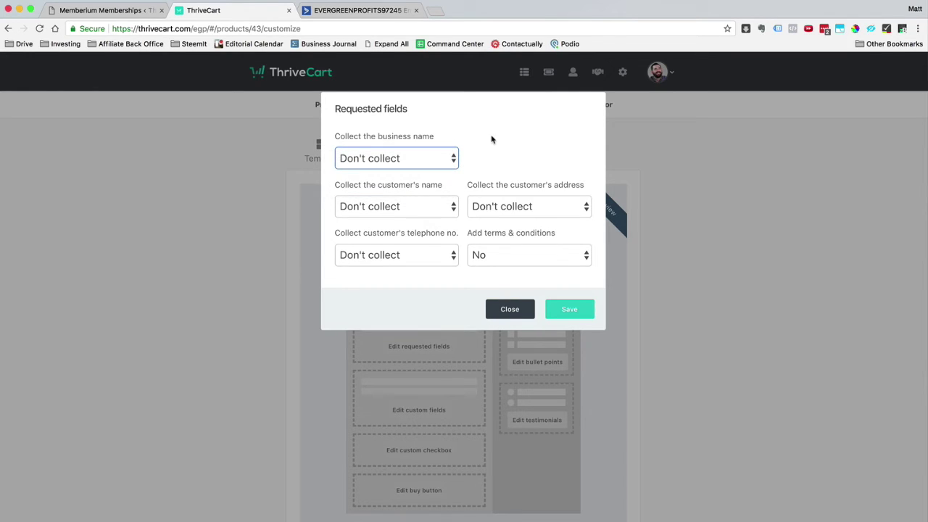
click(446, 208)
click(448, 219)
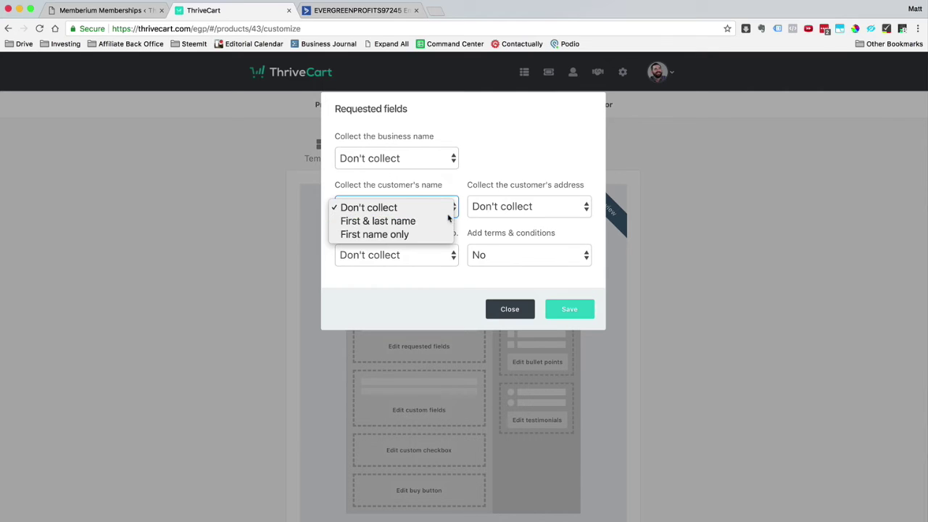
click(554, 205)
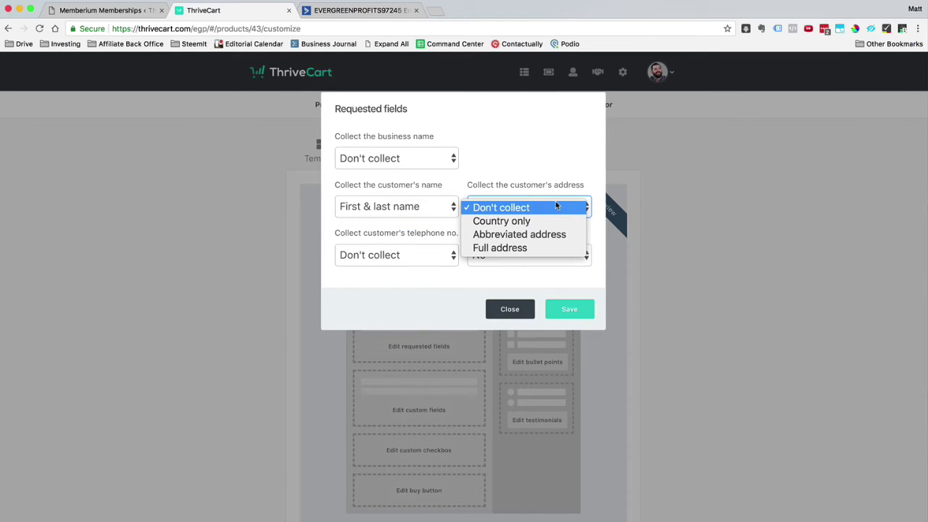
click(435, 265)
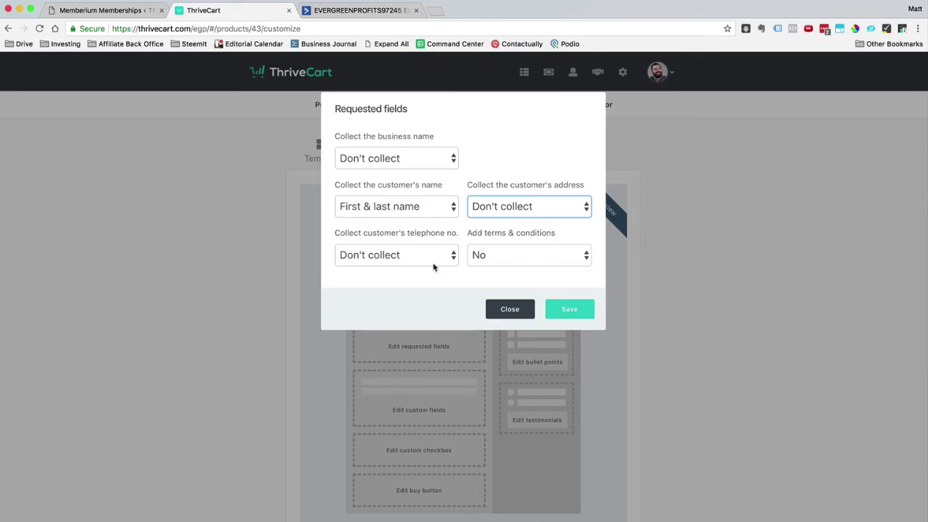
click(443, 254)
click(445, 248)
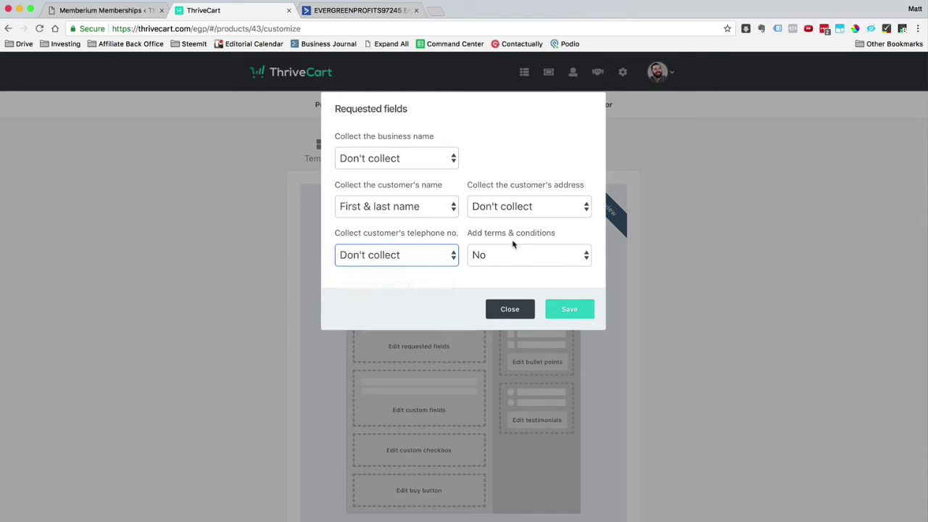
click(526, 253)
click(530, 248)
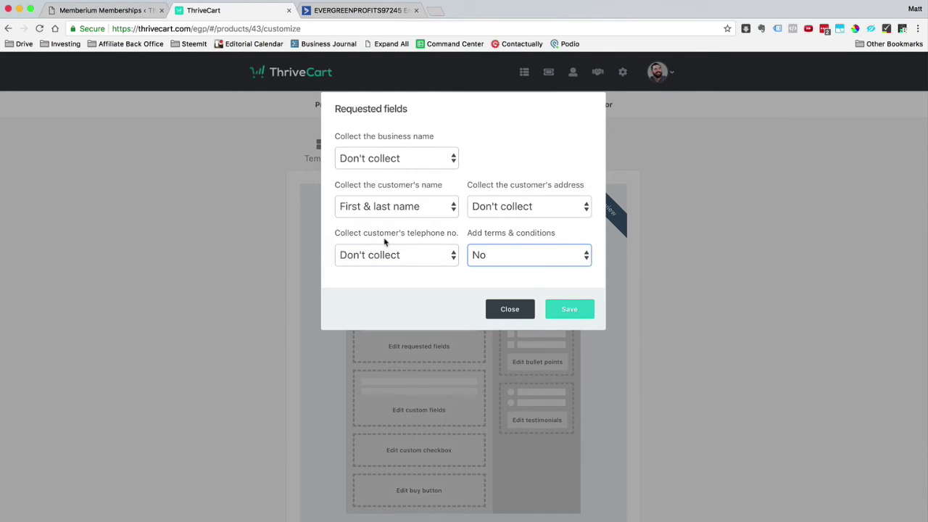
click(569, 310)
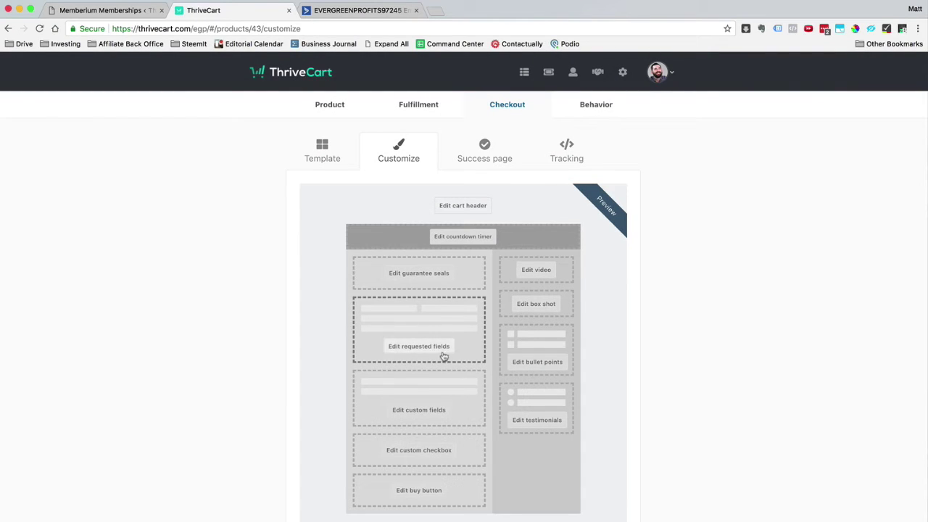
Recheck the requested fields and leave custom fields empty
click(419, 346)
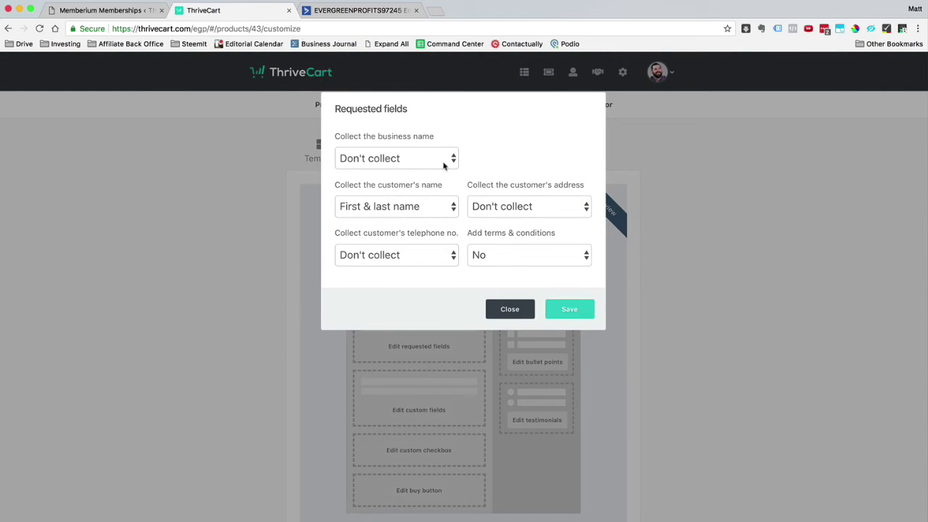
click(516, 319)
click(430, 403)
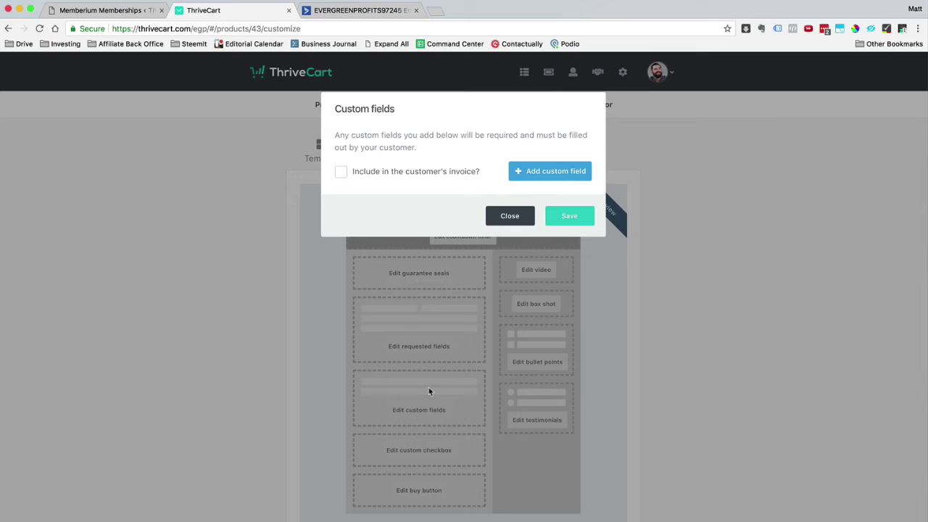
click(525, 218)
Keep the custom checkbox off and the buy button's Complete Order label unchanged
click(429, 452)
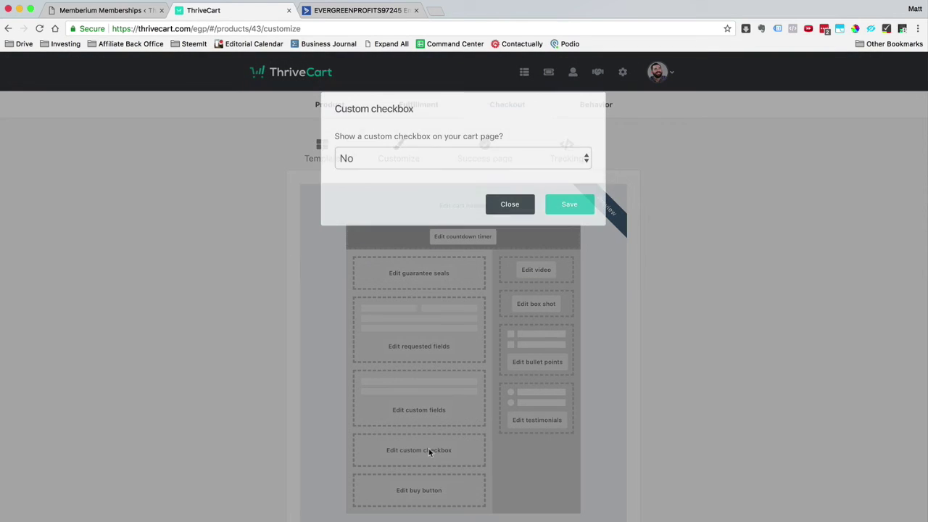
click(467, 161)
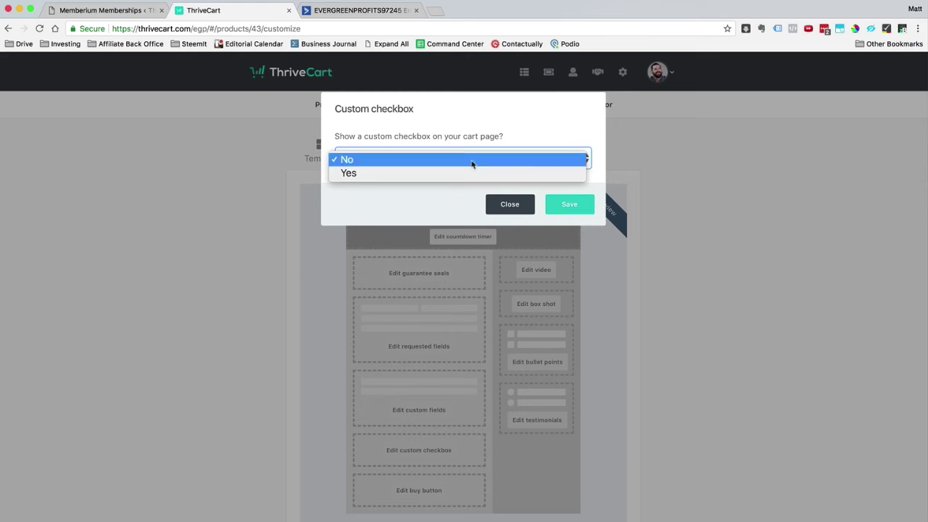
click(438, 203)
click(512, 205)
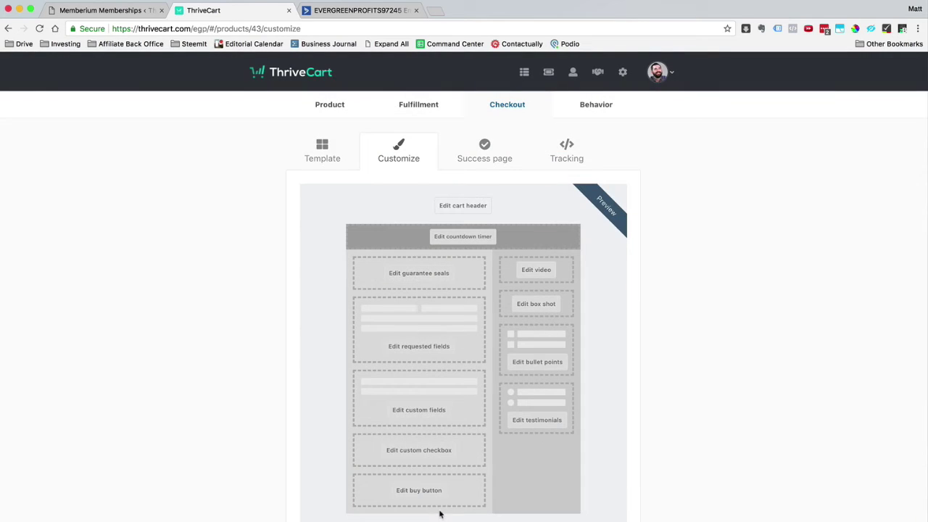
click(420, 490)
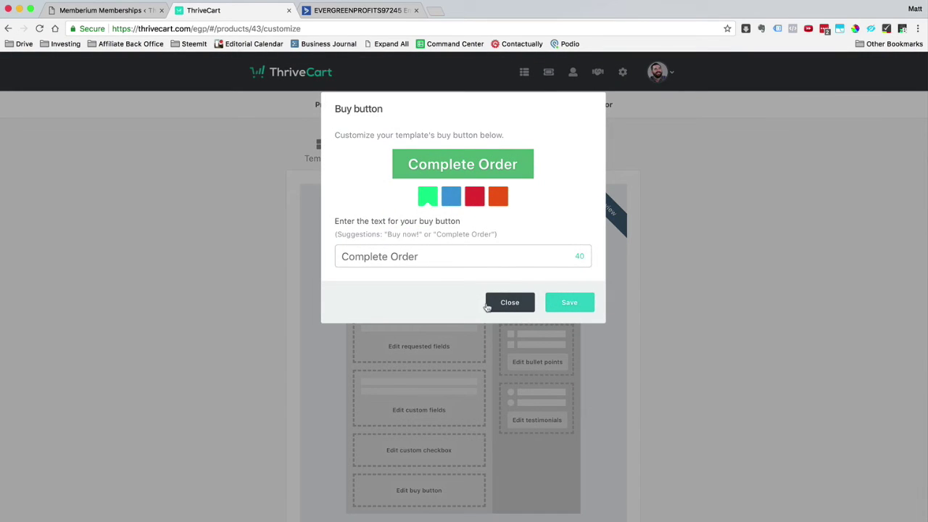
click(489, 304)
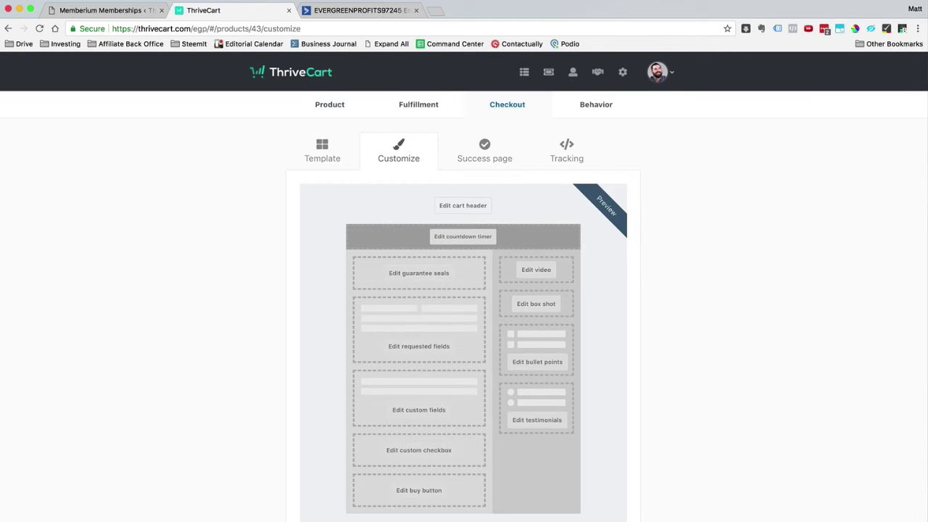
Set the success page headline to 'Thank You For Registering For The Evergreen Profits Advisory Program'
click(484, 151)
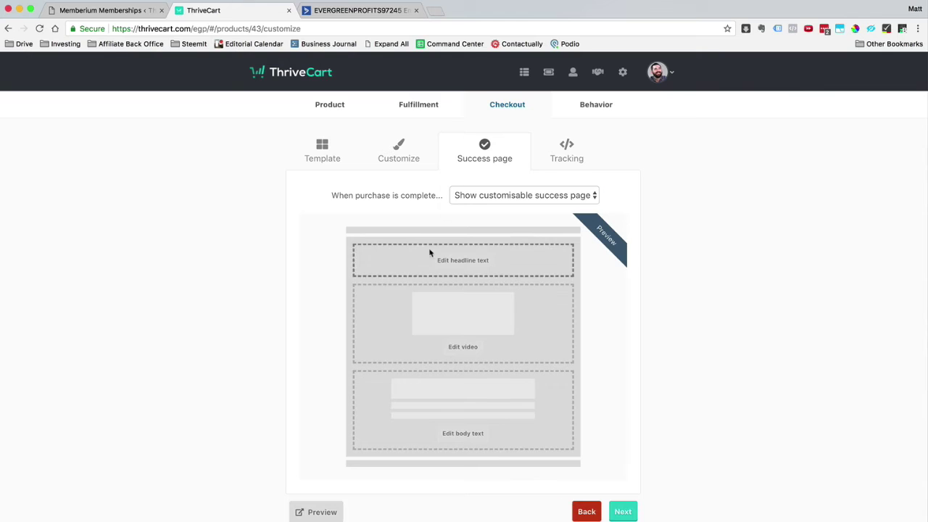
click(481, 261)
click(489, 180)
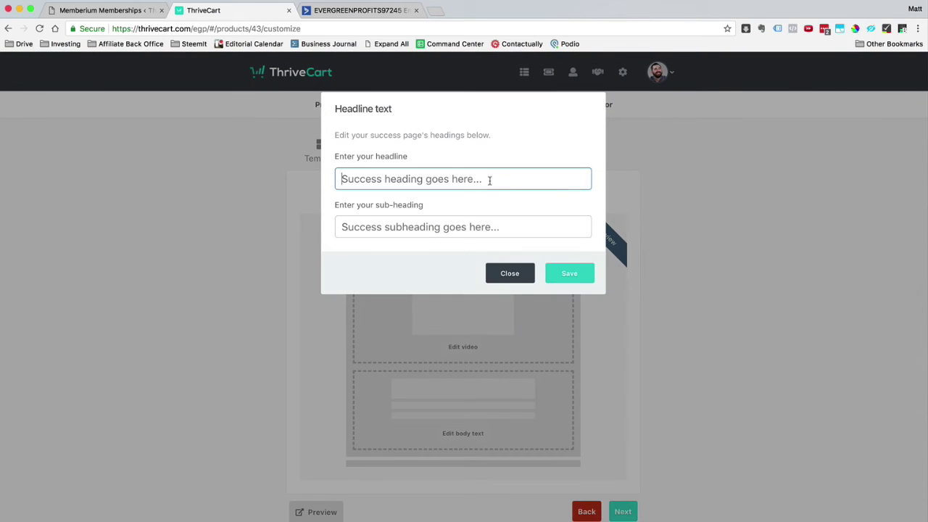
text(Thank You For Ref)
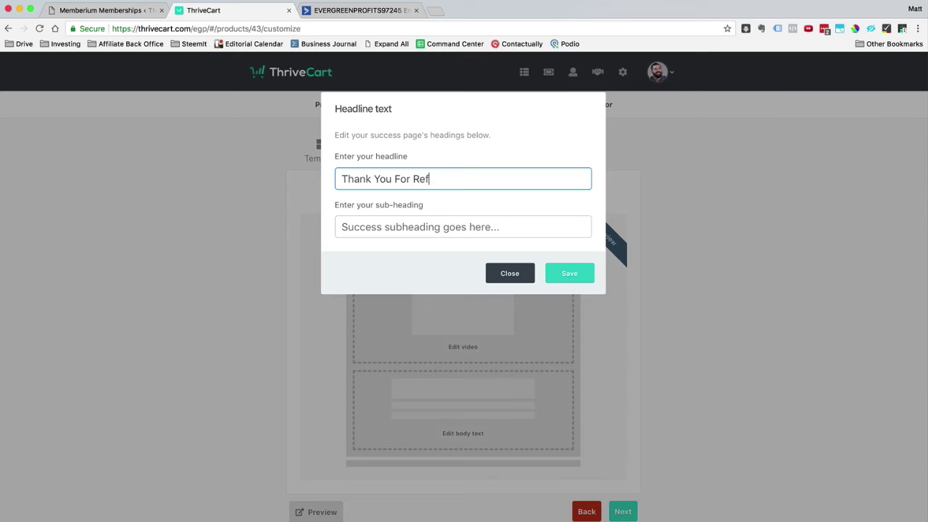
key(BackSpace)
text(gistering For THe)
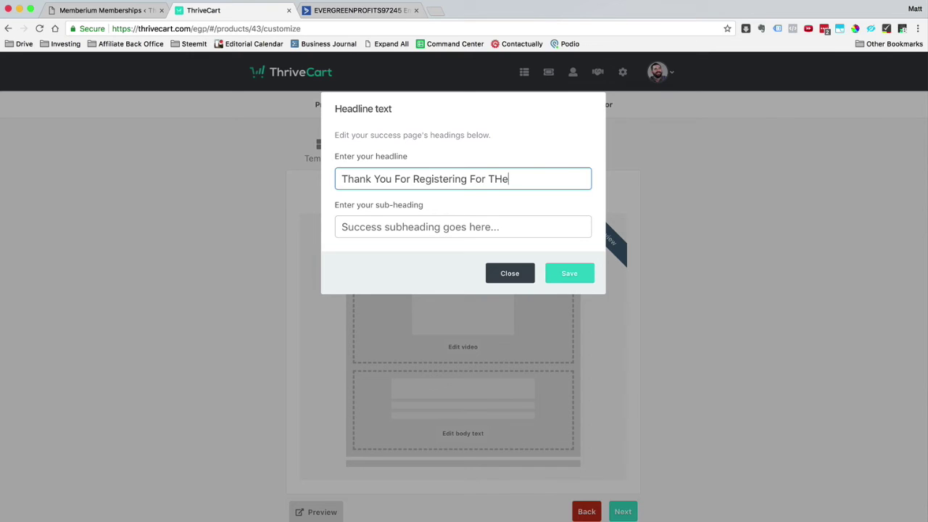
key(BackSpace)
key(BackSpace)
text(he Evergreen Profits Advisory Program)
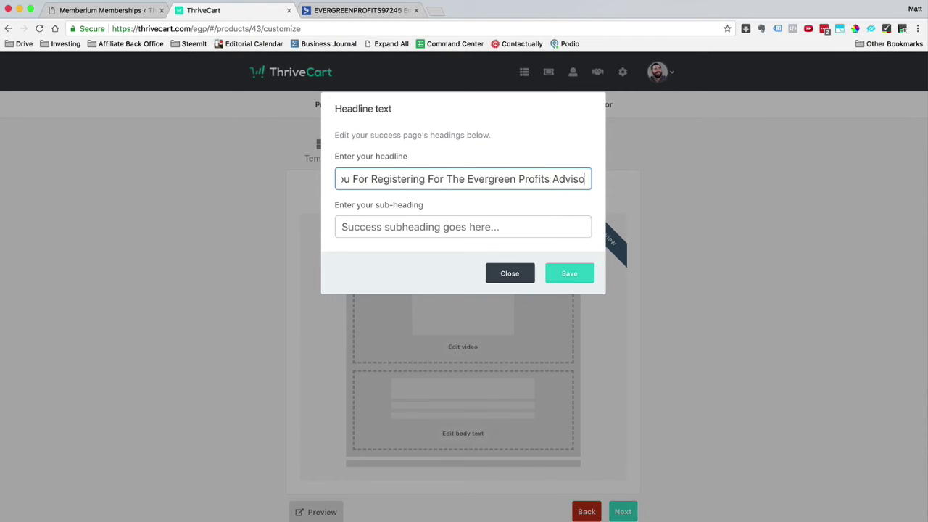
click(563, 272)
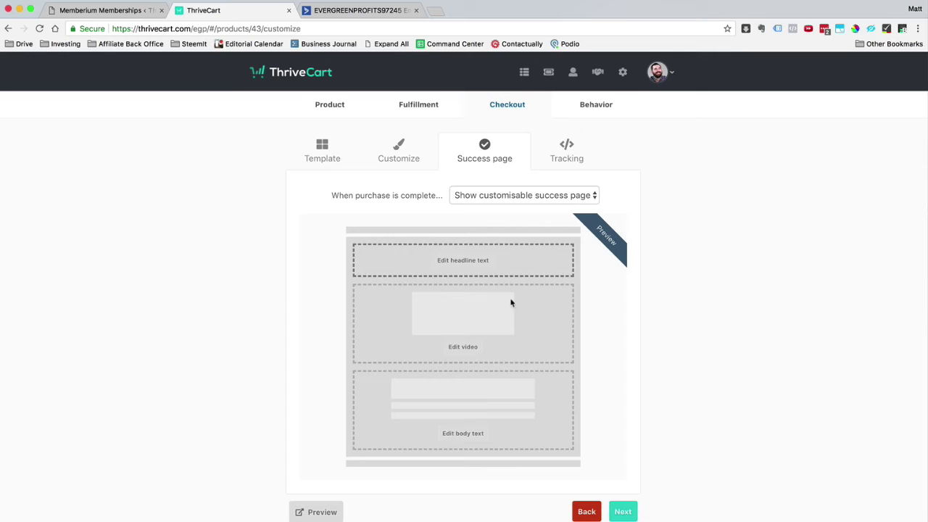
Change the success page access link text to 'Check out the latest on the blog'
click(474, 438)
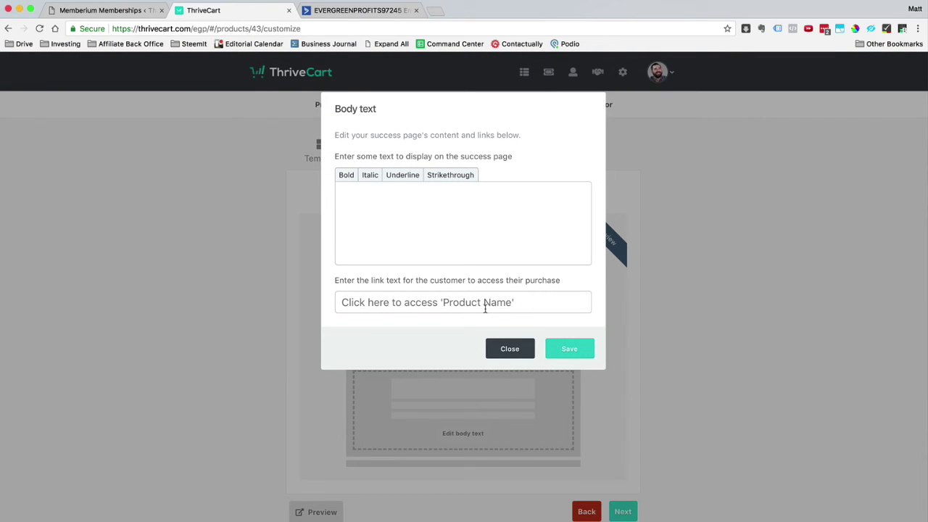
click(522, 304)
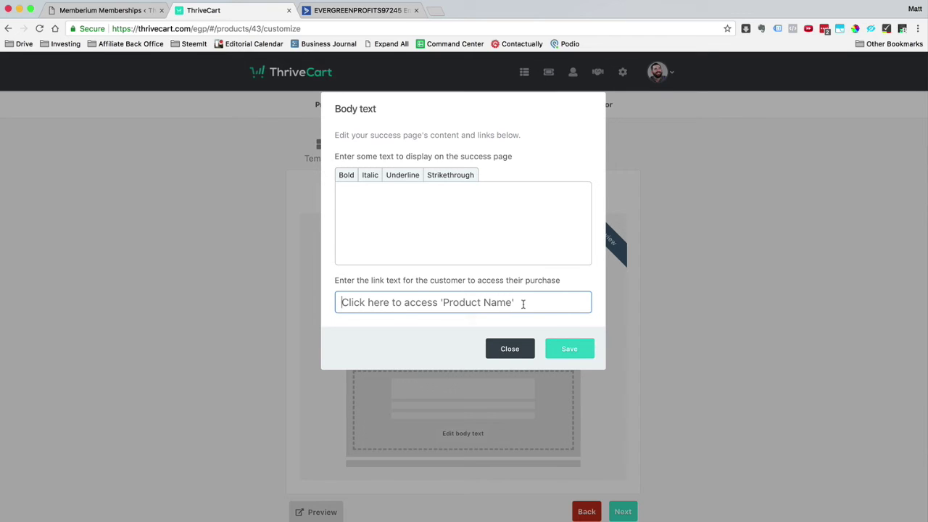
text(Check out the la)
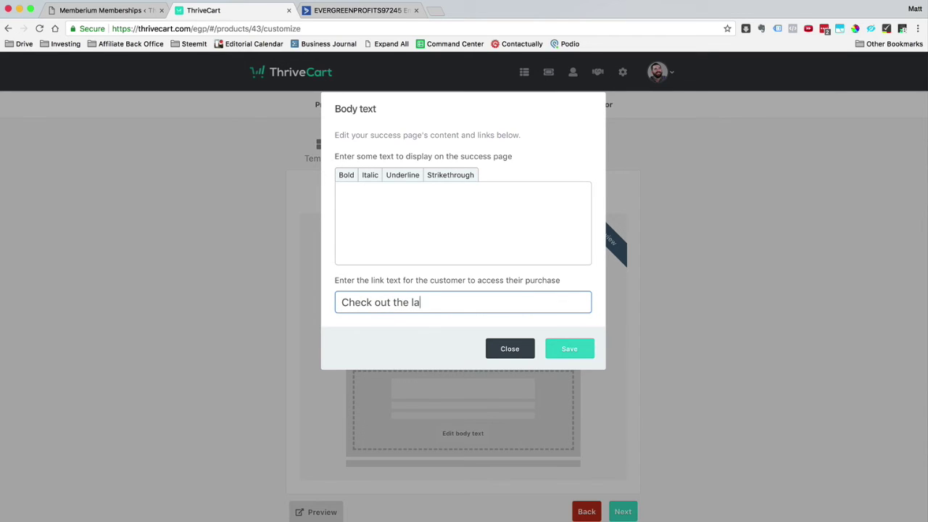
text(test on the blog)
click(569, 350)
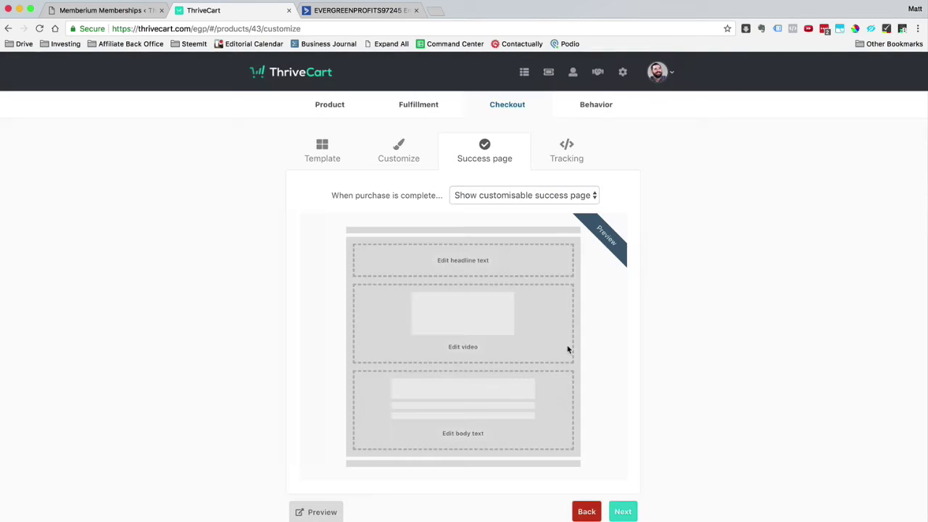
click(623, 512)
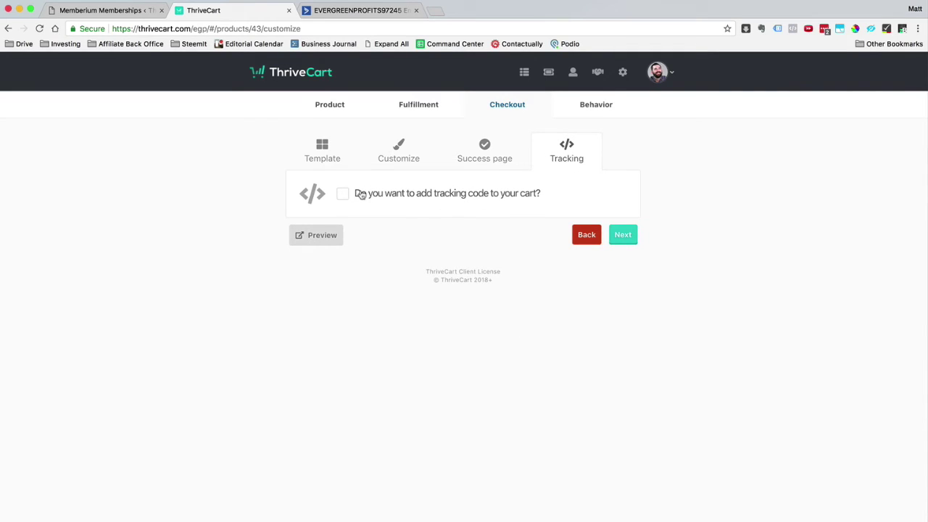
Skip Tracking and draft a Behavior rule using ActiveCampaign when the main product is purchased
click(628, 242)
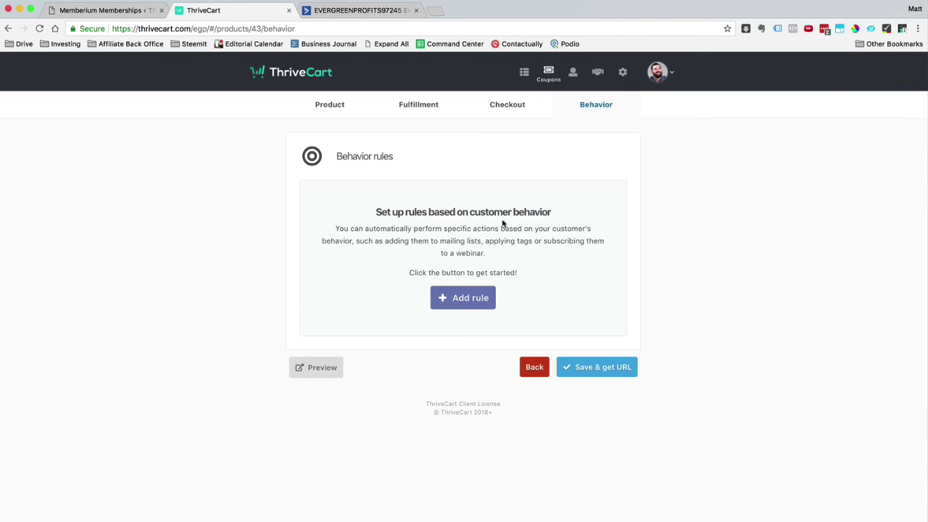
click(482, 298)
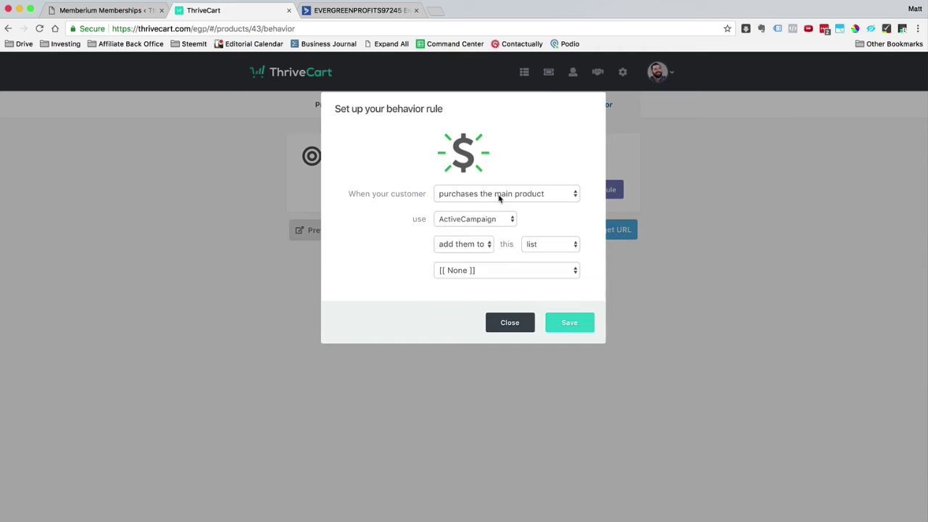
click(500, 218)
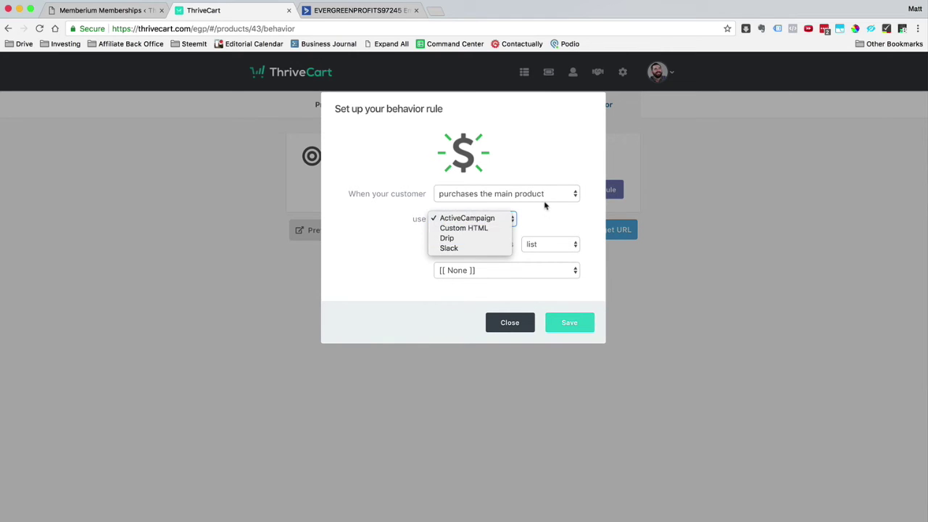
click(449, 218)
click(481, 217)
Discard the draft rule, save the product live, and preview its checkout page
click(507, 327)
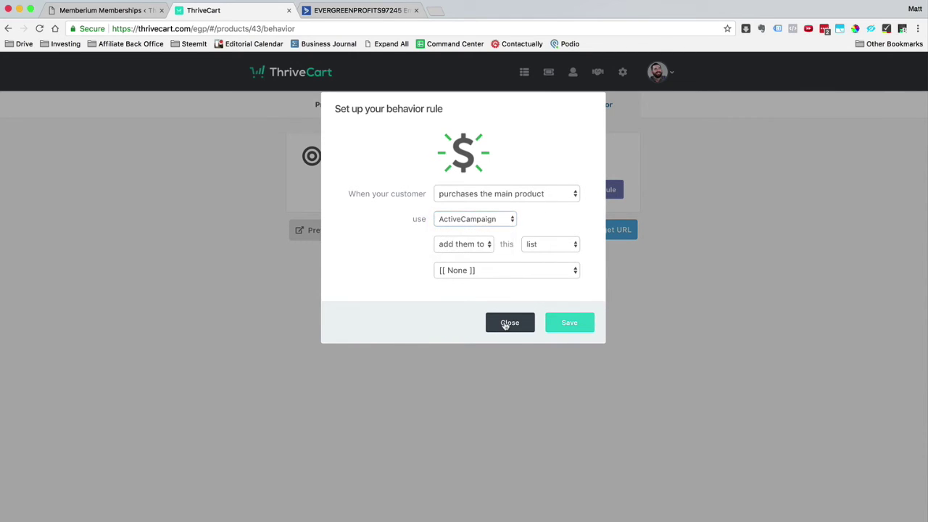
click(510, 323)
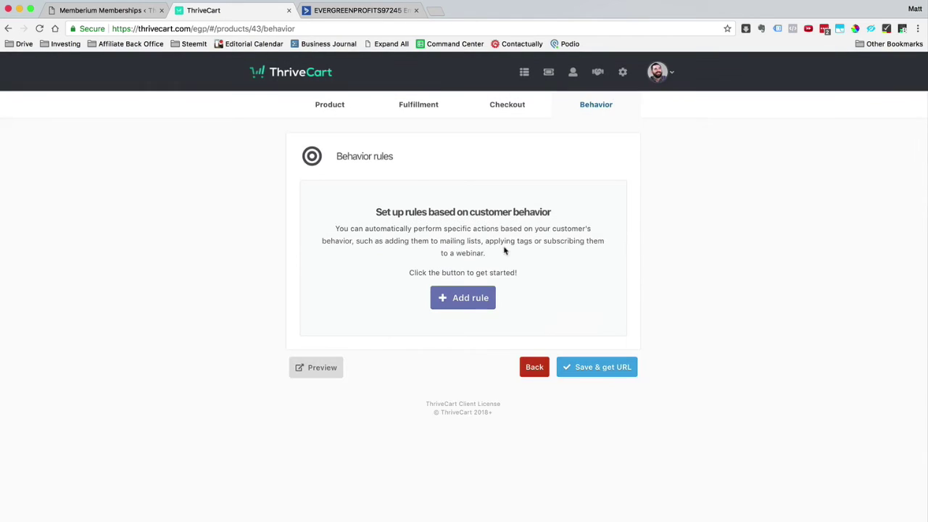
click(576, 376)
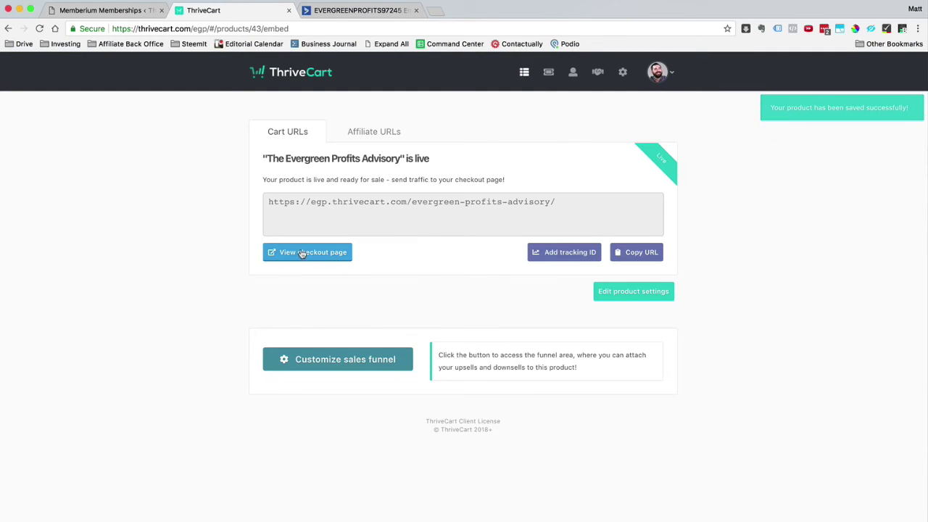
click(303, 254)
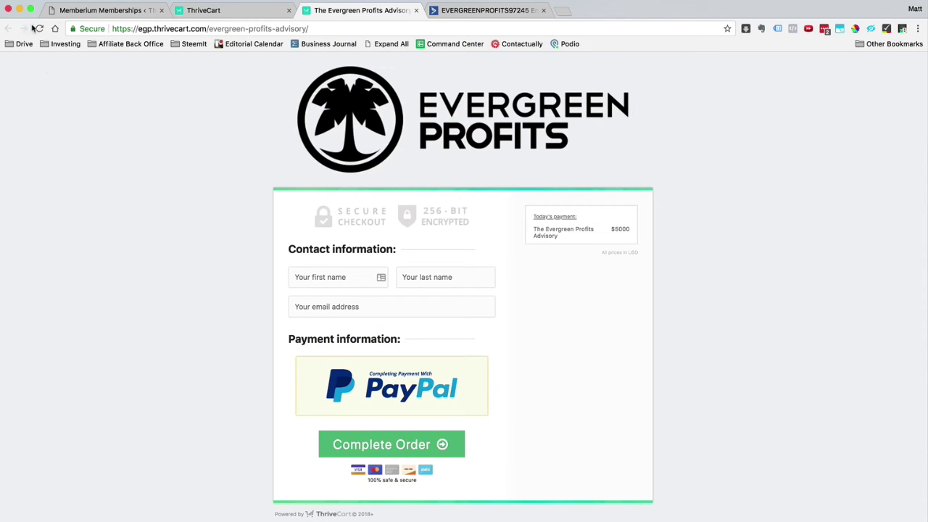
click(416, 10)
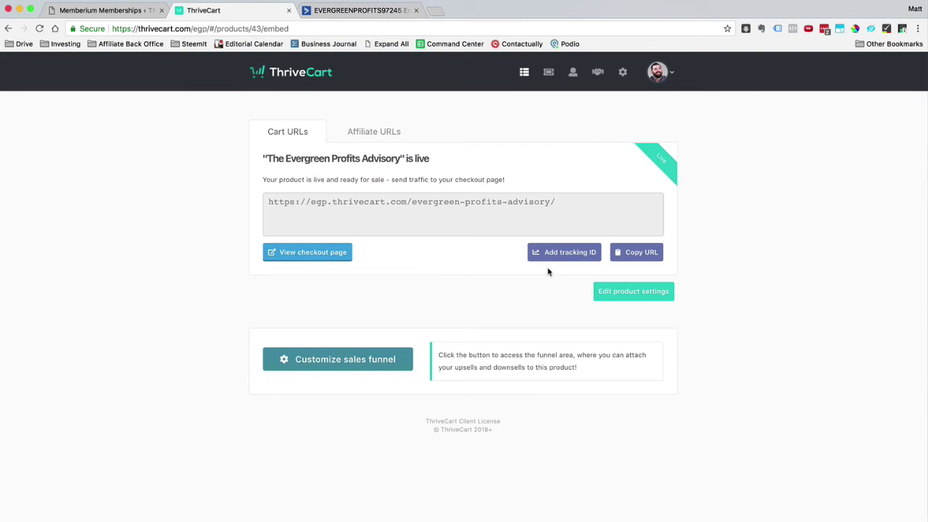
De-authorise the ActiveCampaign account under Settings > Integrations > Autoresponders
click(621, 74)
click(640, 187)
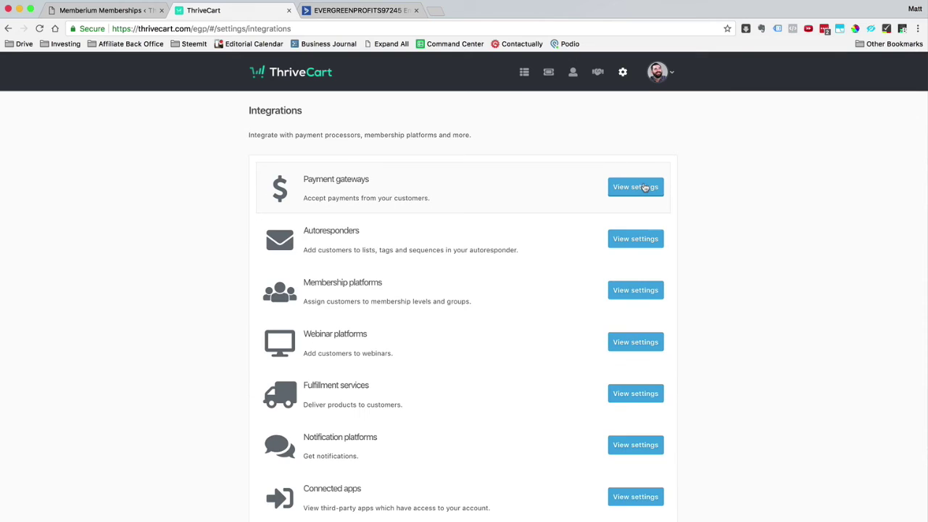
click(636, 290)
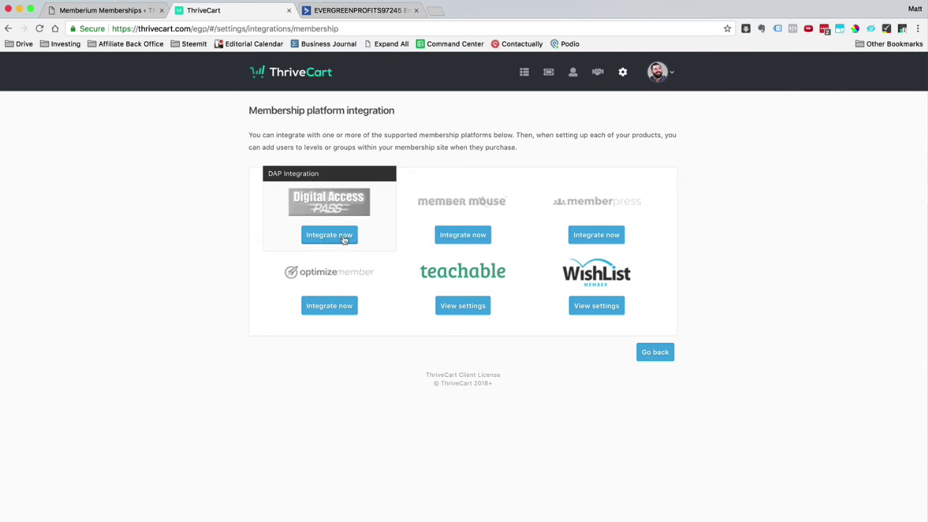
click(670, 354)
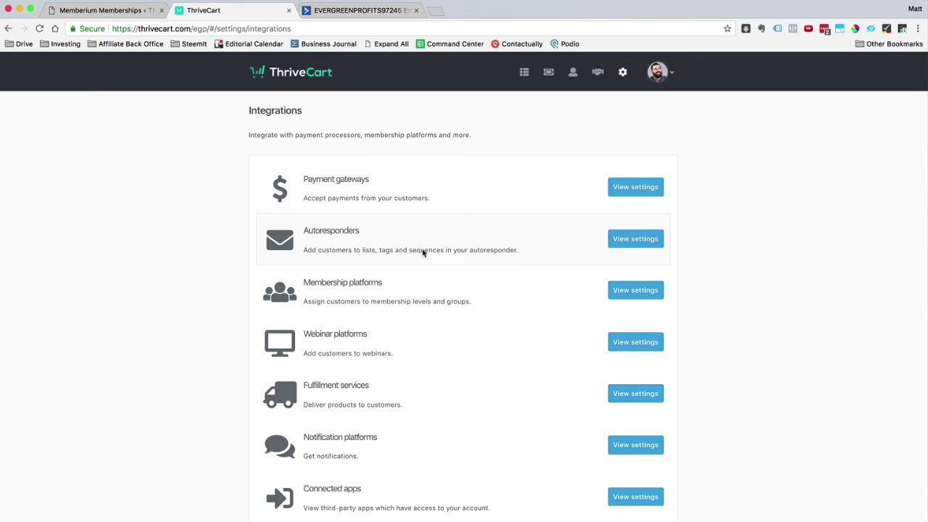
click(629, 242)
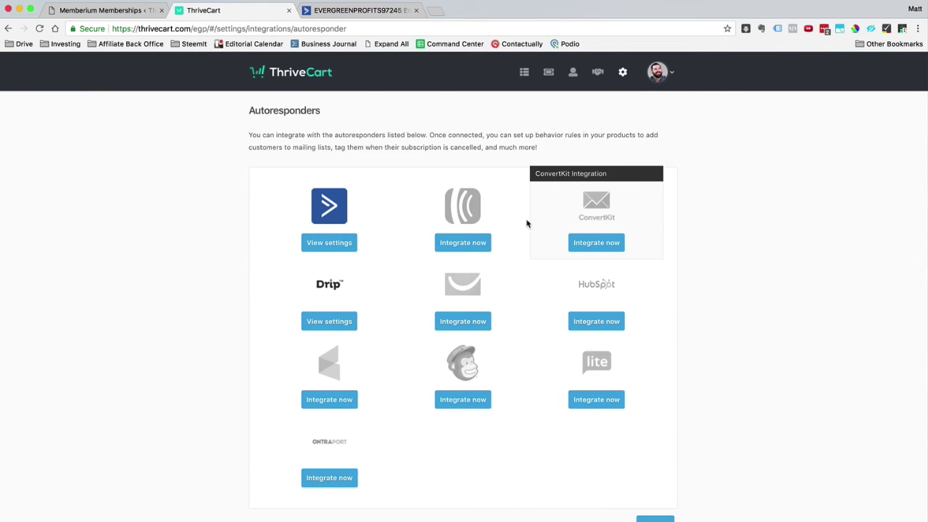
click(334, 241)
click(312, 212)
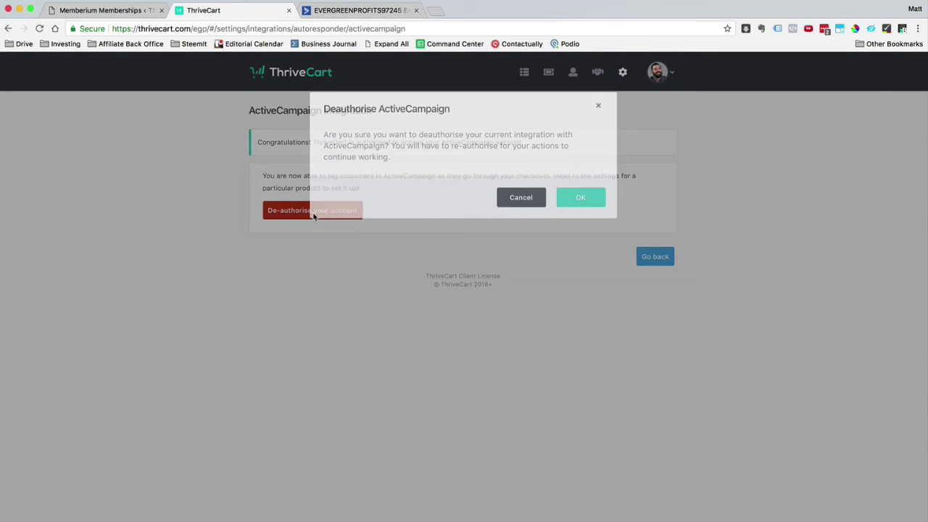
click(579, 200)
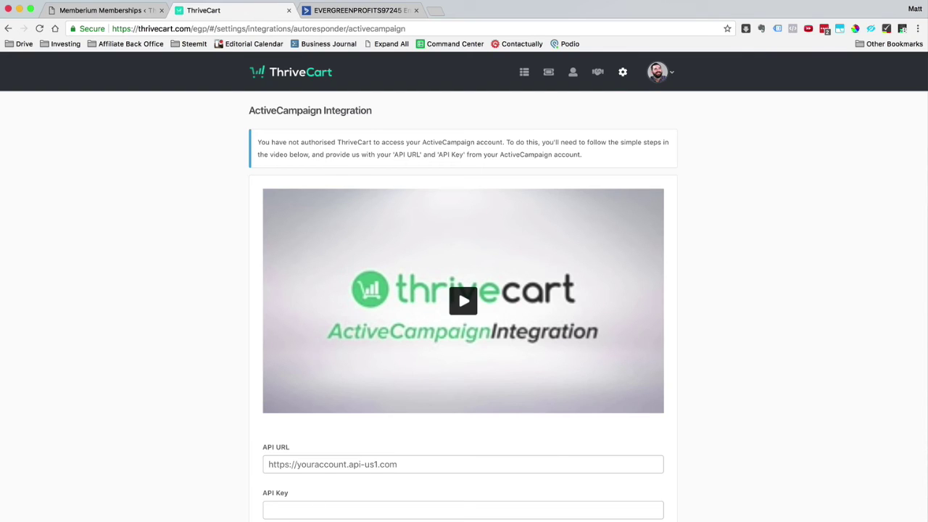
Copy the API Access URL from ActiveCampaign's Developer settings and return to ThriveCart
click(323, 10)
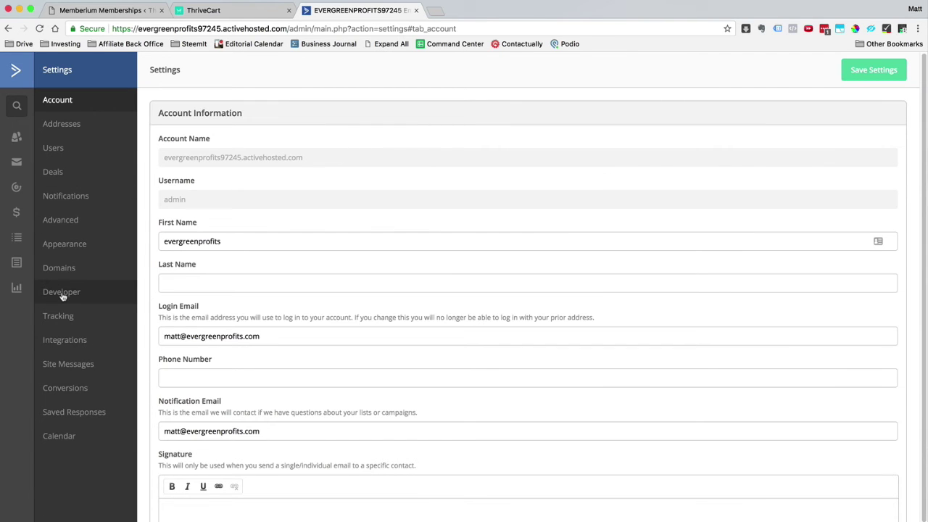
click(64, 296)
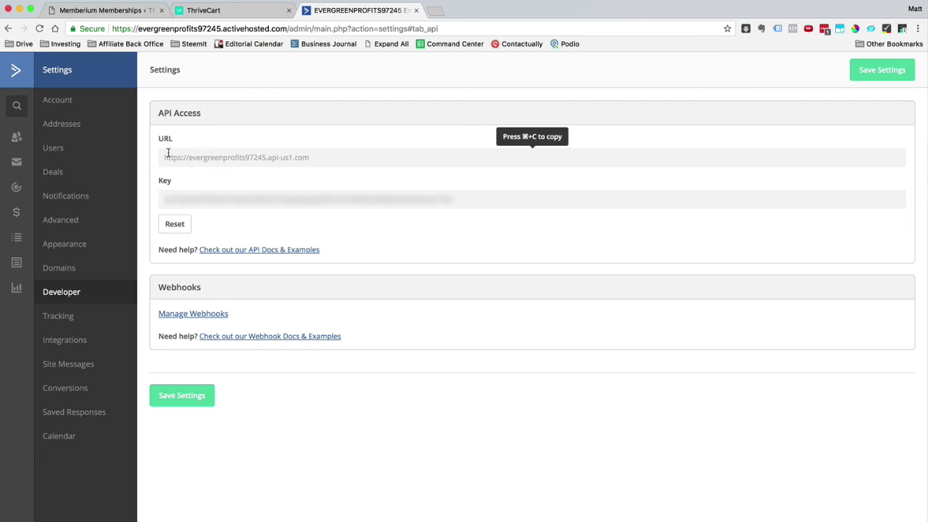
right_click(222, 155)
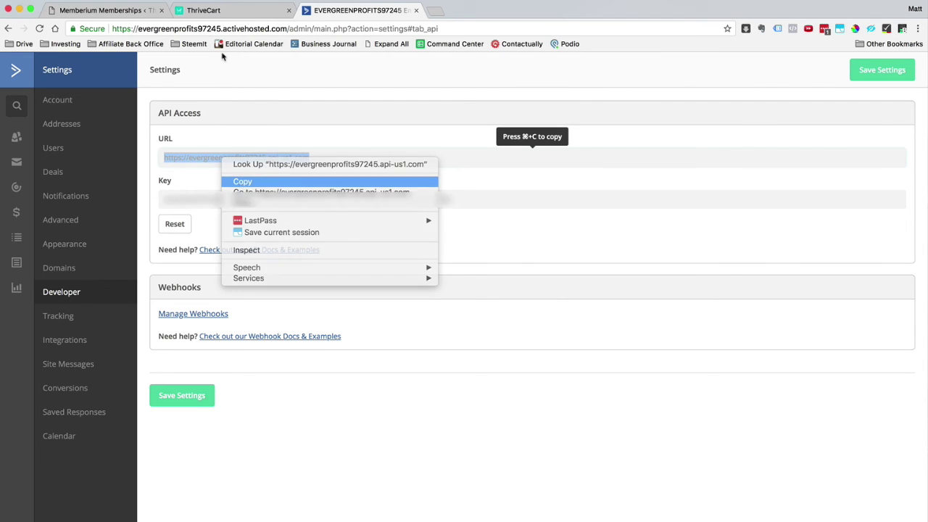
click(246, 182)
click(218, 11)
Paste the copied ActiveCampaign URL into ThriveCart's API URL field
scroll(280, 265, down, 1)
click(437, 337)
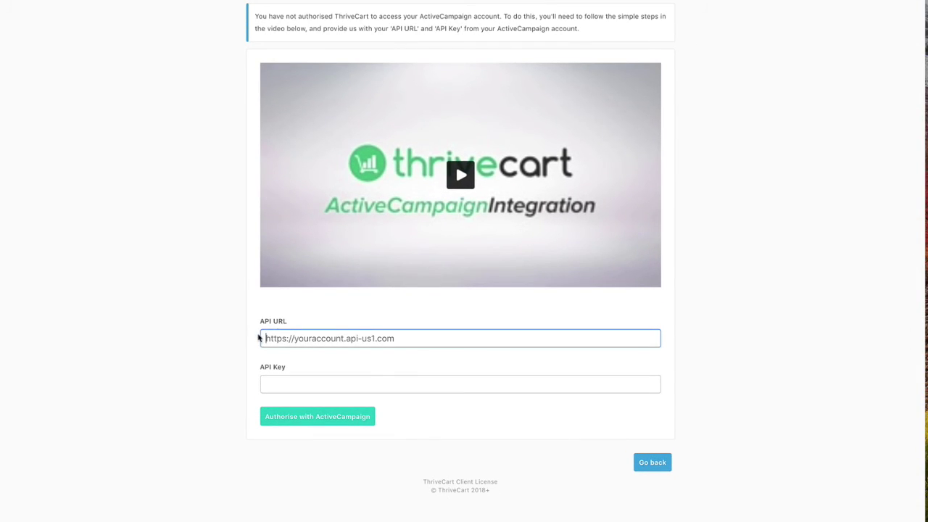
right_click(280, 335)
click(290, 384)
key(super+v)
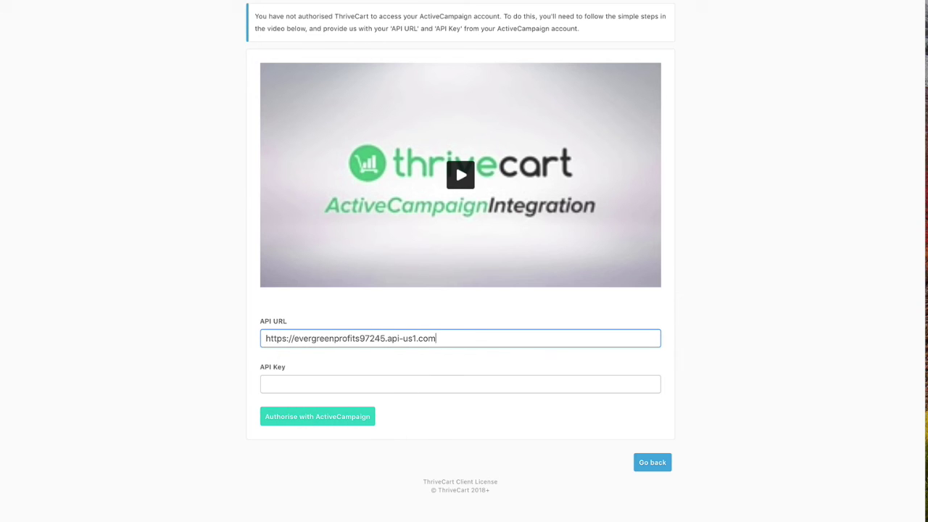
Copy the ActiveCampaign API key into the API Key field and authorise the connection
key(super+alt+Left)
click(231, 77)
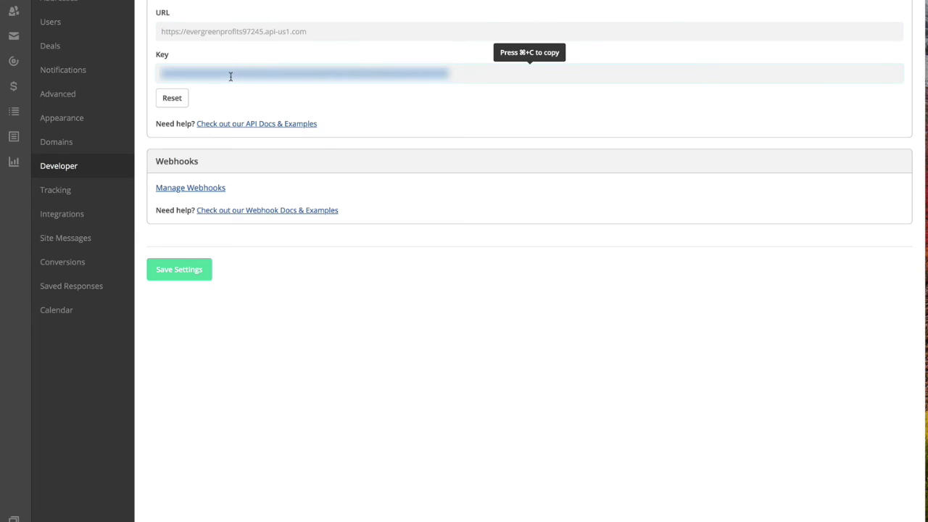
right_click(231, 78)
click(252, 99)
key(super+alt+Right)
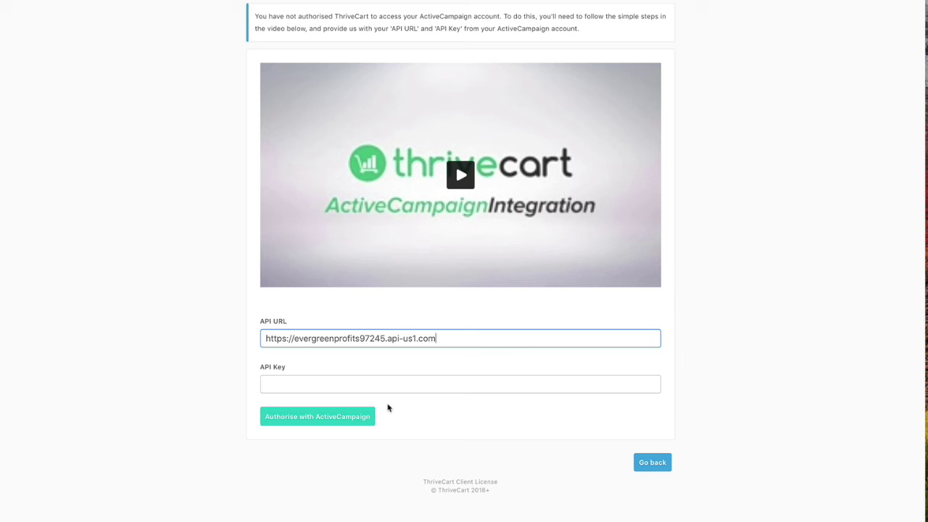
click(379, 387)
right_click(379, 387)
click(400, 442)
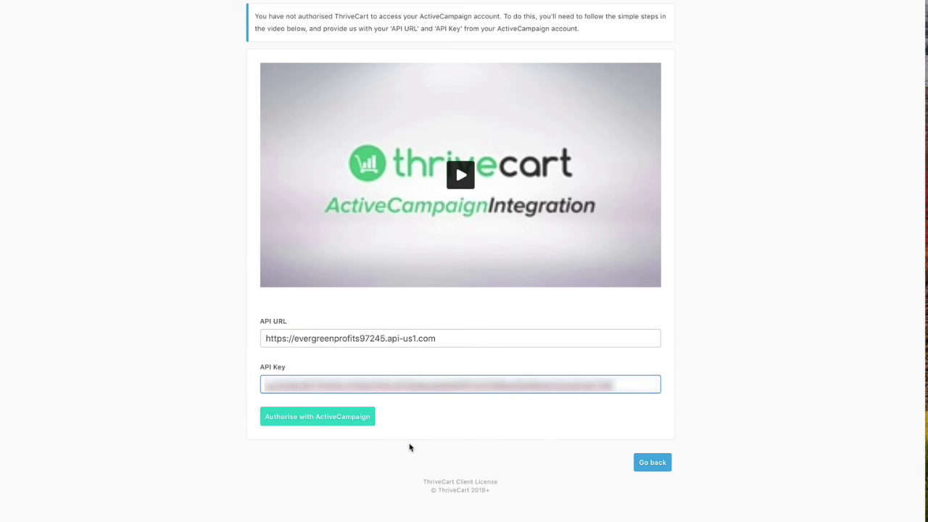
click(356, 420)
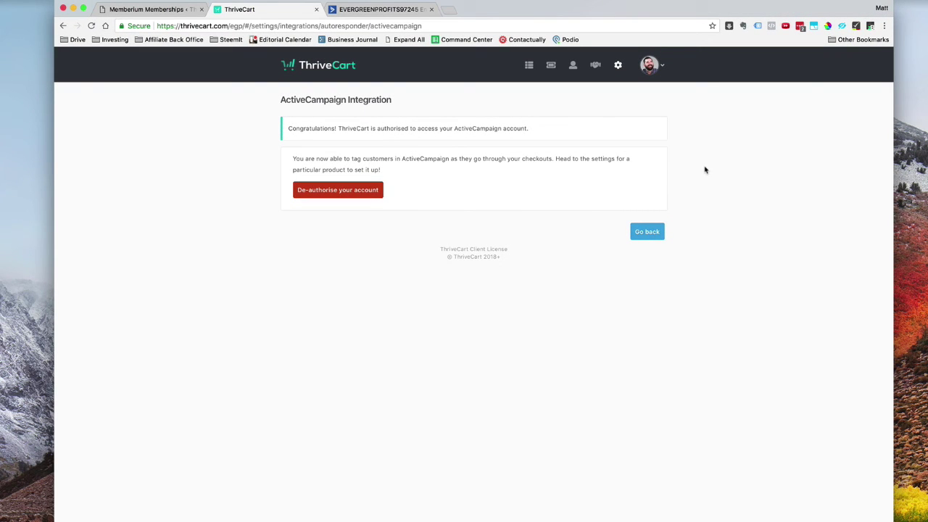
click(312, 65)
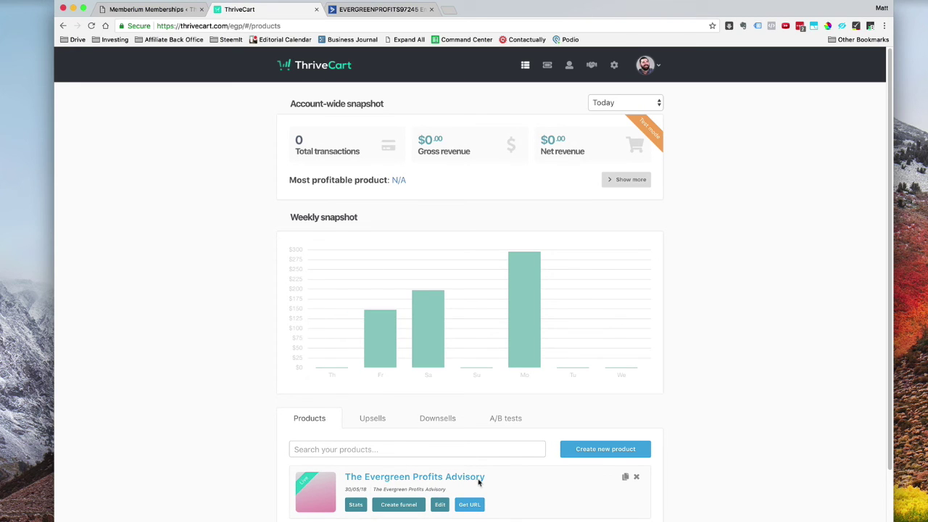
Add a product behavior rule: on main product purchase, ActiveCampaign adds the customer to a new tag
click(440, 504)
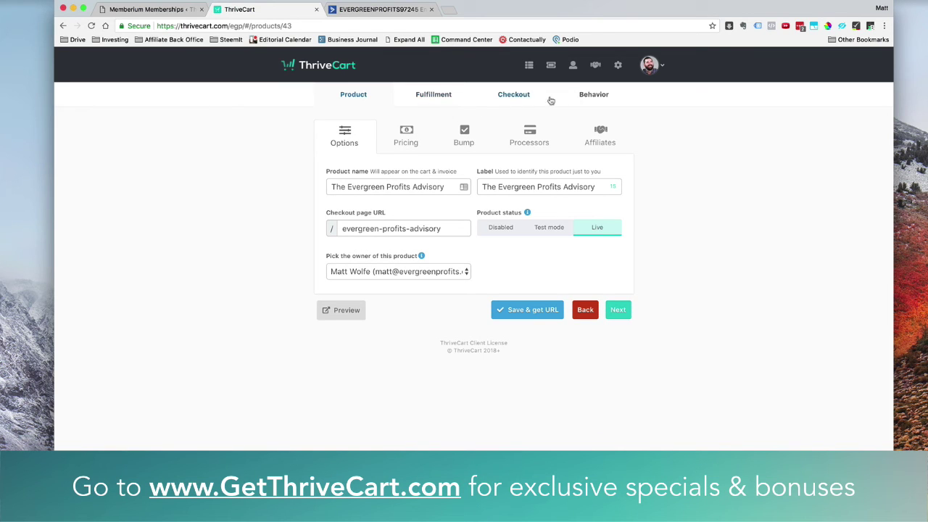
click(587, 94)
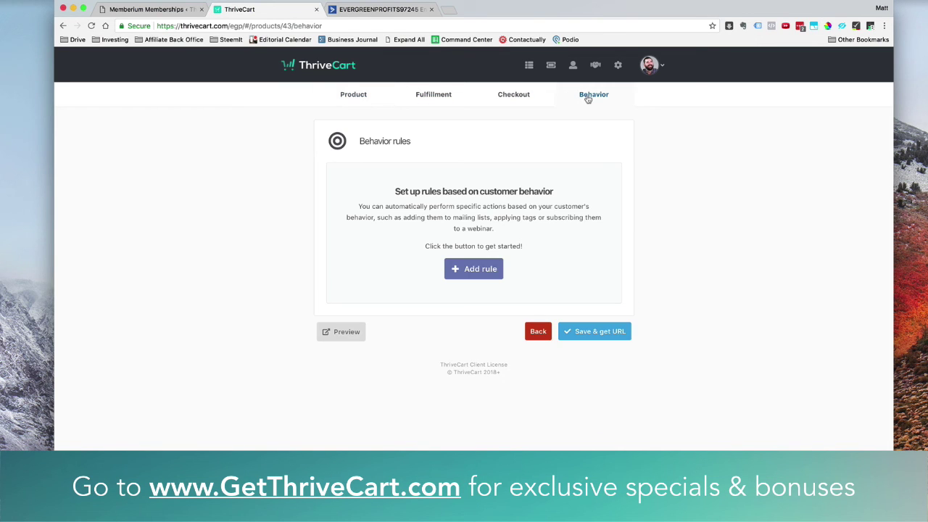
click(472, 276)
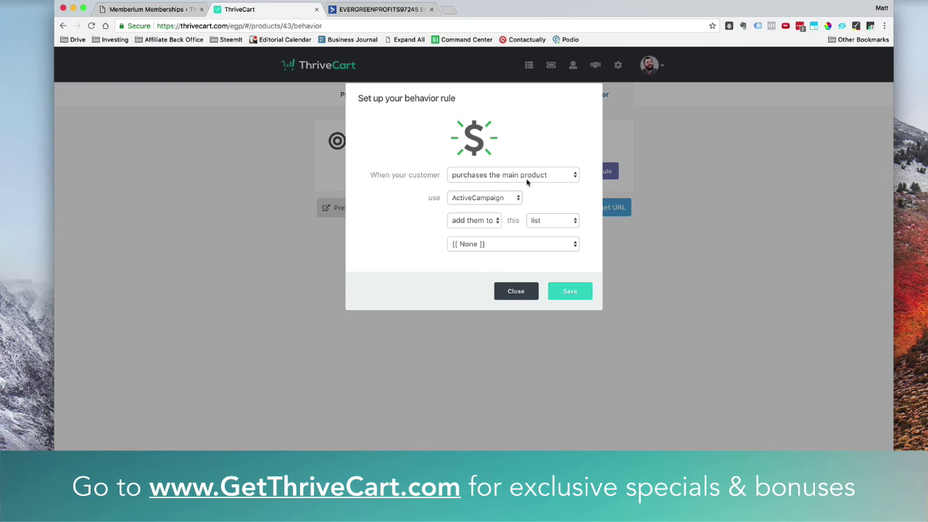
click(527, 182)
click(527, 176)
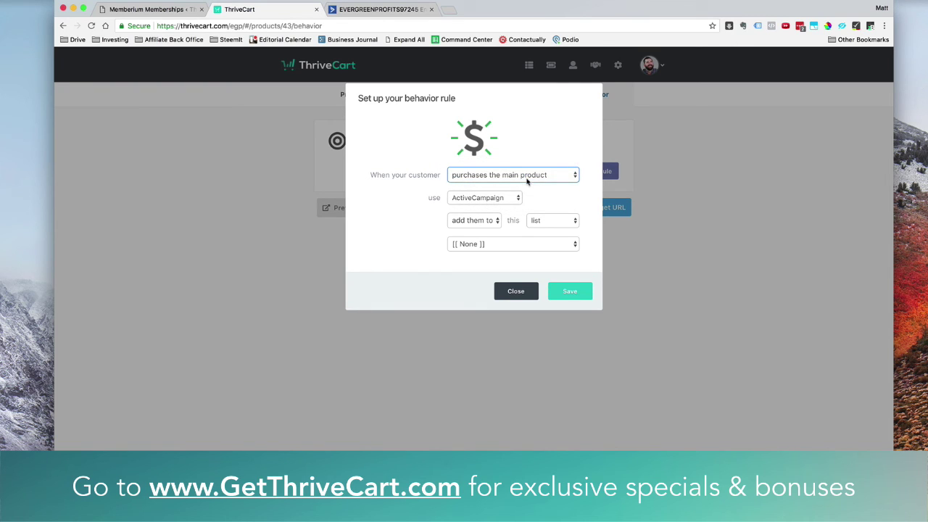
click(515, 198)
click(485, 197)
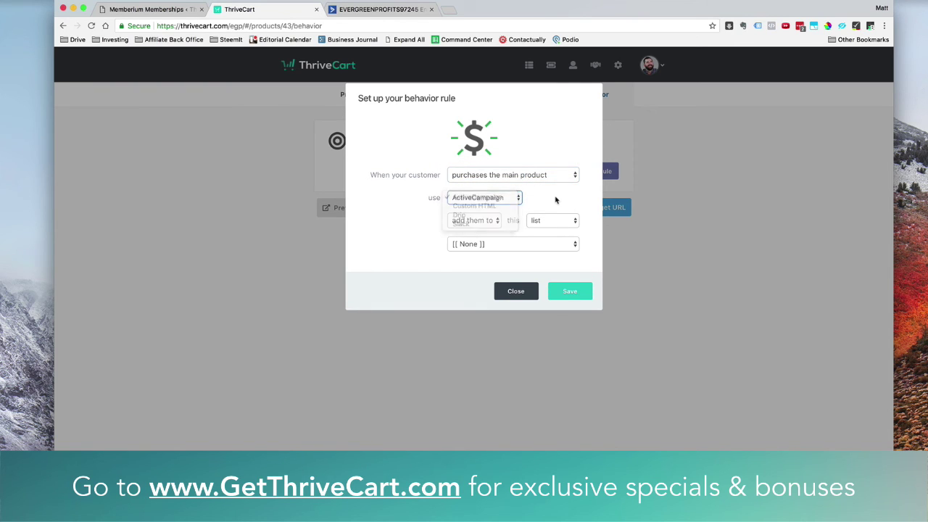
click(479, 220)
click(561, 219)
click(568, 221)
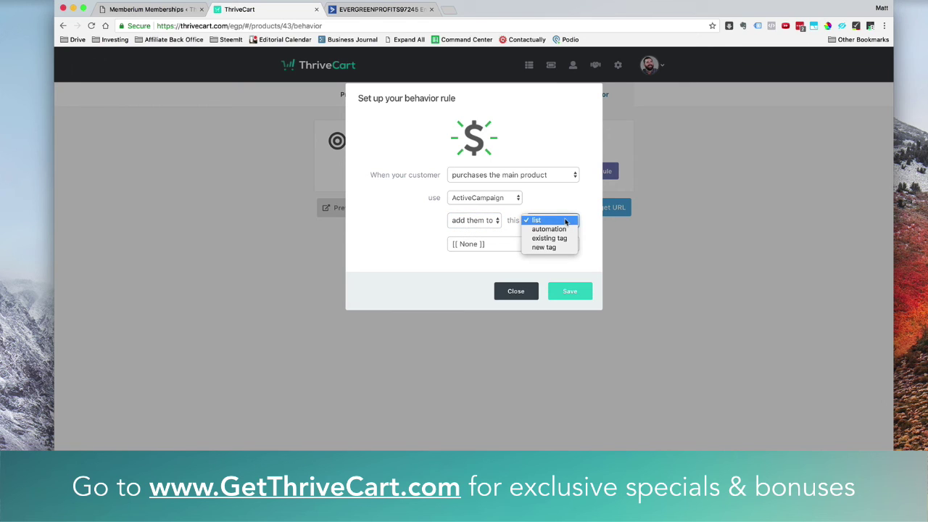
click(561, 251)
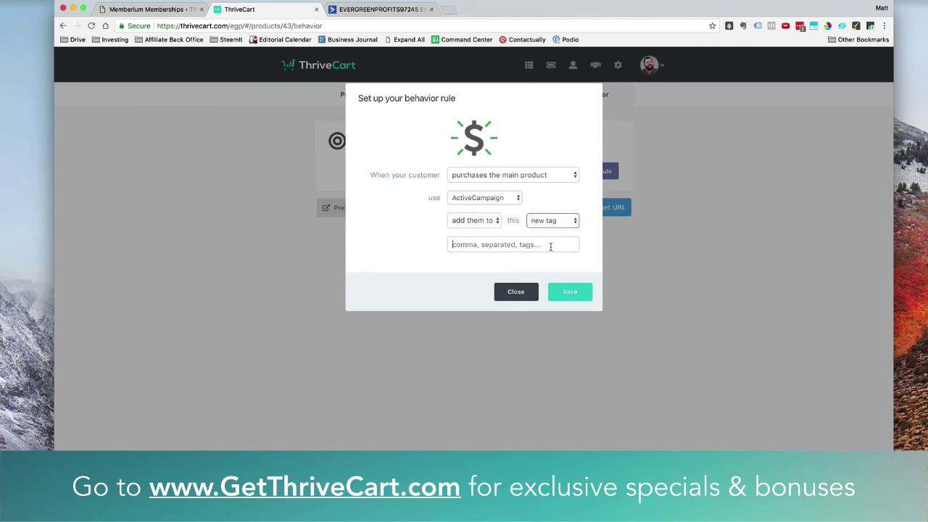
Name the new tag 'Platinum', copied from Memberium, and save the rule
click(145, 10)
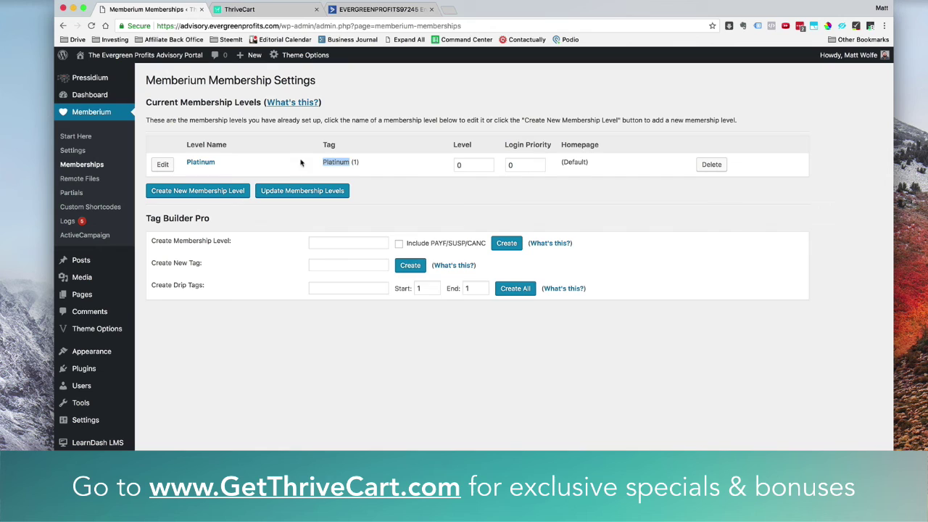
right_click(335, 162)
click(351, 185)
click(290, 10)
right_click(466, 250)
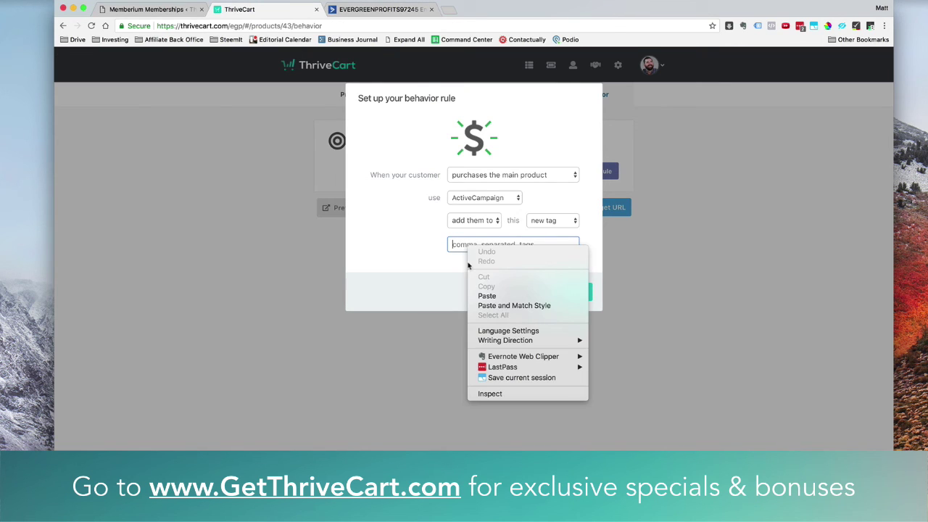
click(487, 296)
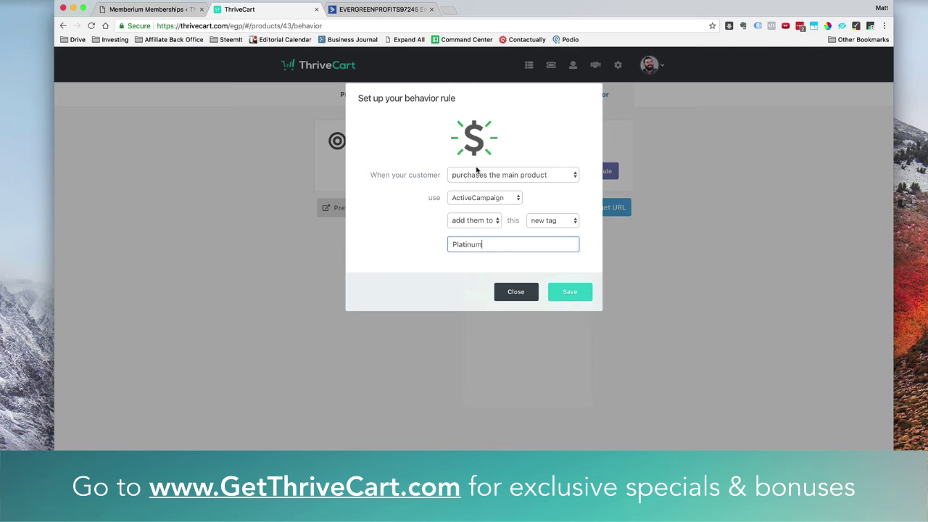
click(515, 201)
click(544, 203)
click(570, 292)
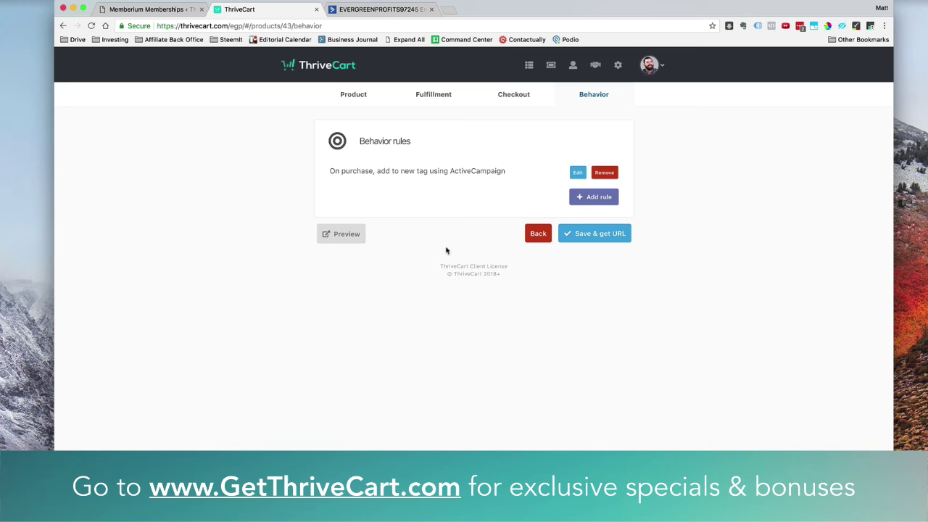
click(352, 12)
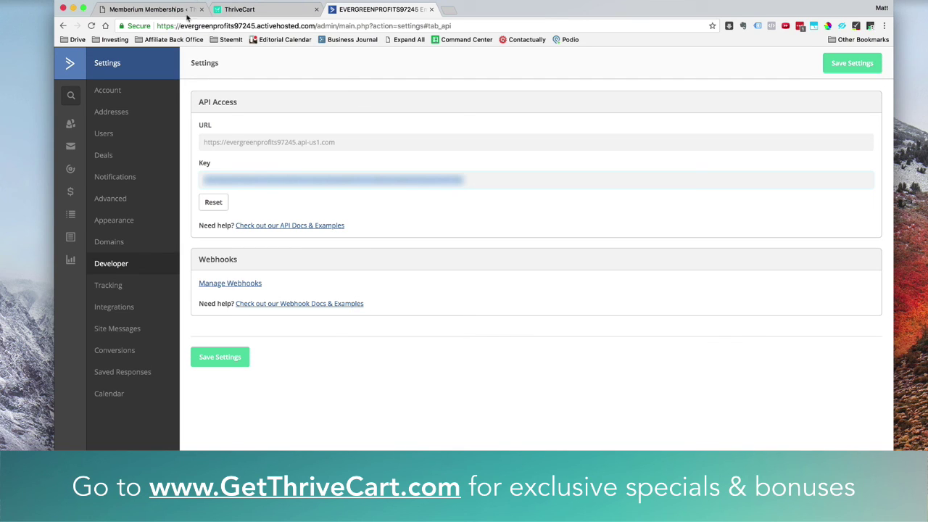
Review the Platinum Advisory automation's Platinum-tag trigger and steps in ActiveCampaign
click(71, 171)
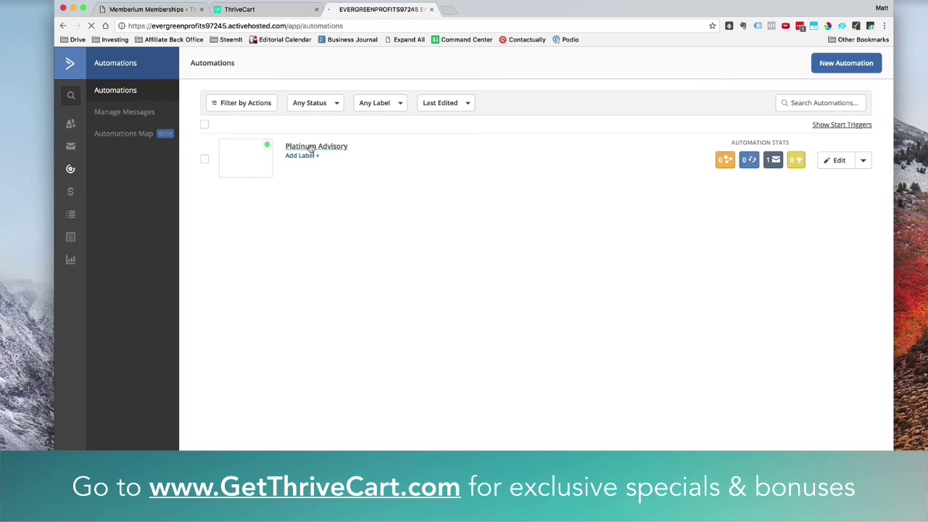
click(311, 147)
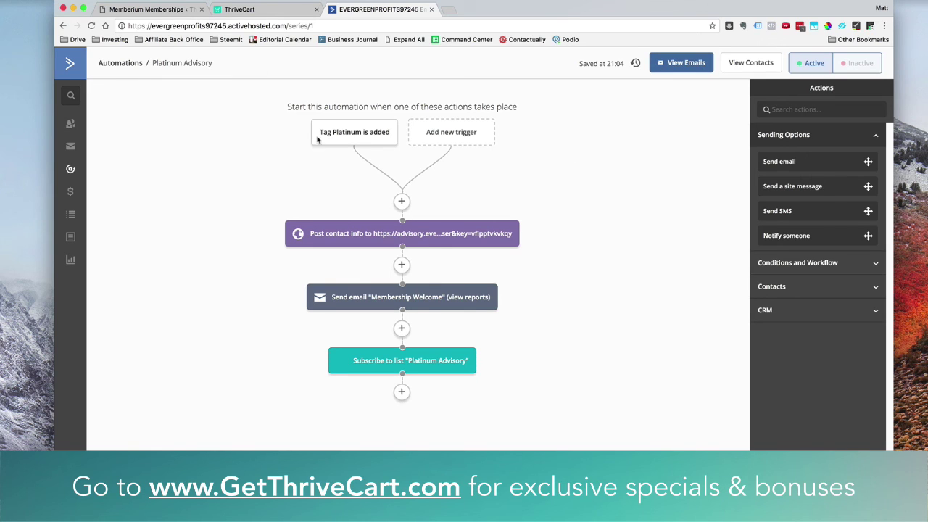
mouse_move(333, 137)
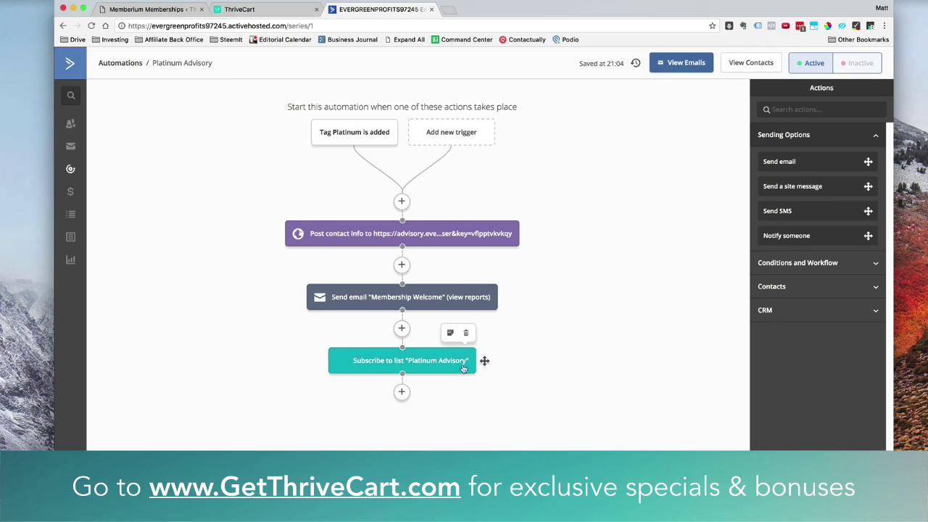
mouse_move(491, 296)
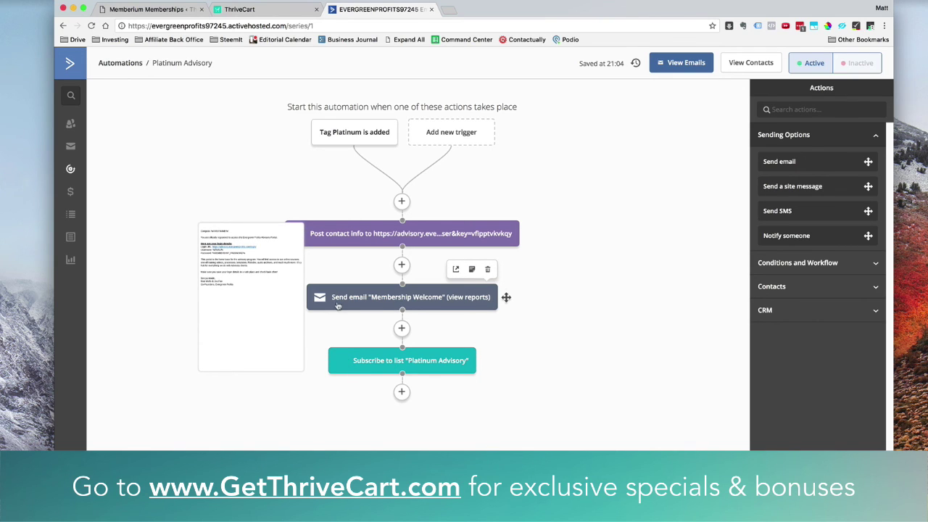
mouse_move(494, 231)
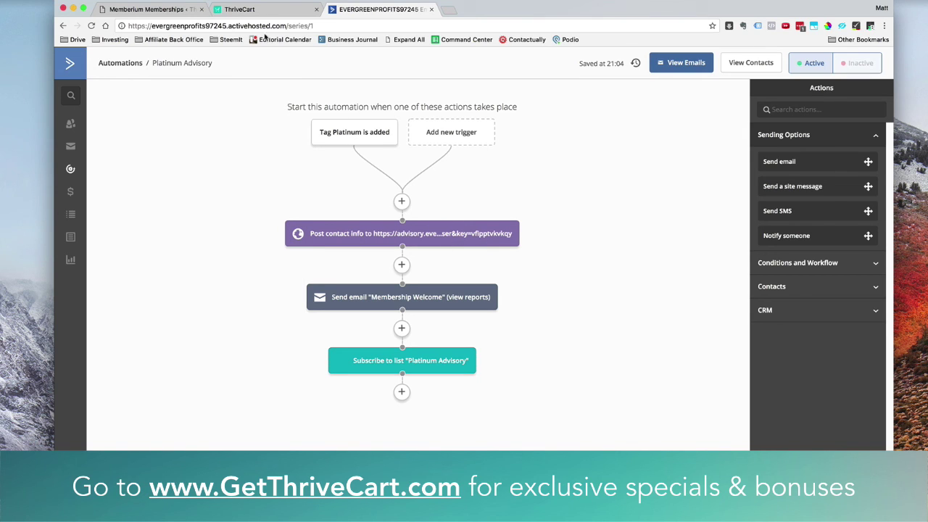
click(263, 9)
click(372, 9)
Save the product and open its $5000 Evergreen Profits Advisory checkout page in a new tab
click(247, 9)
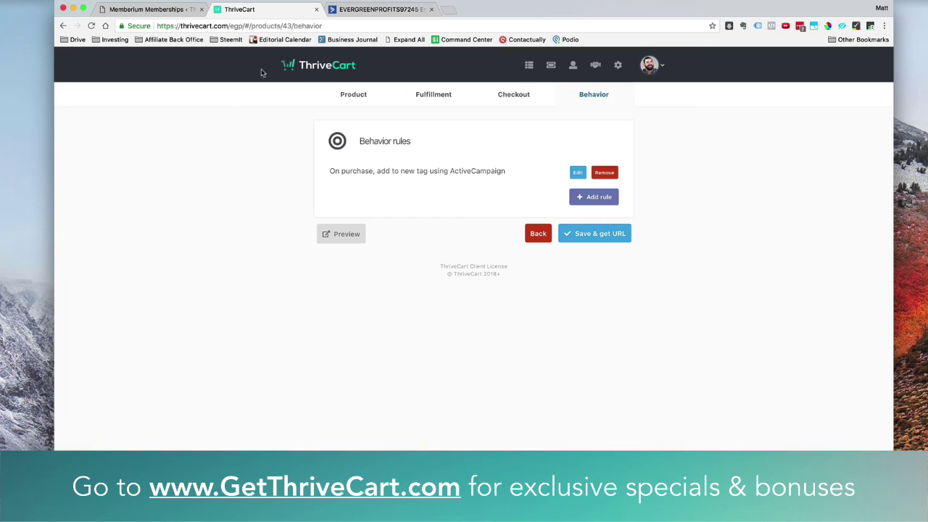
click(588, 229)
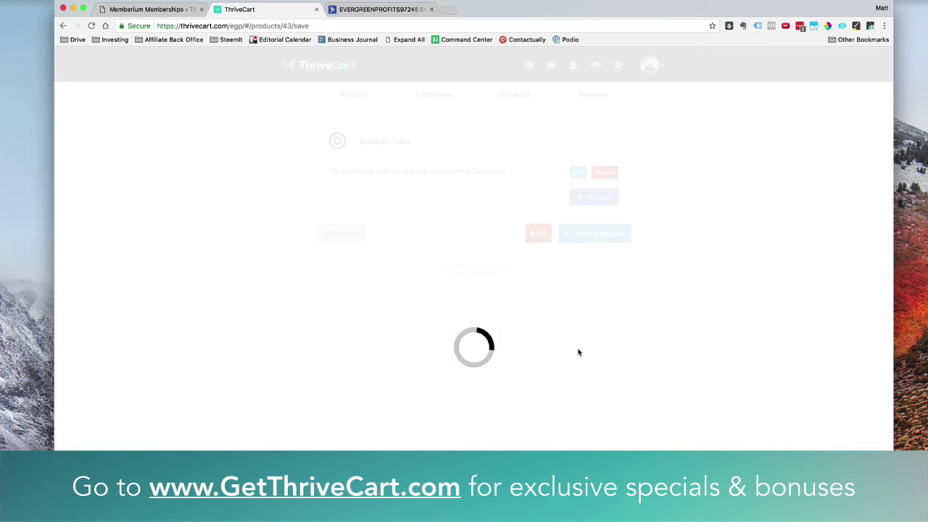
click(333, 237)
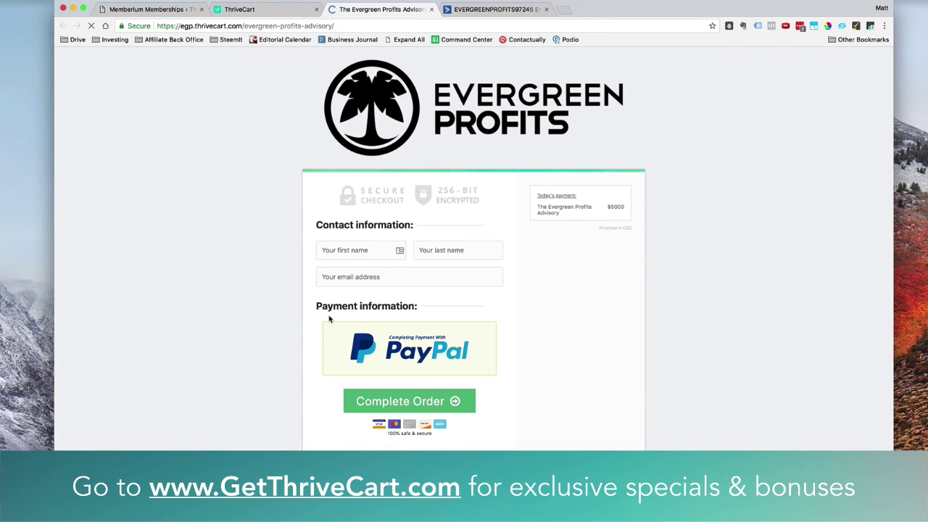